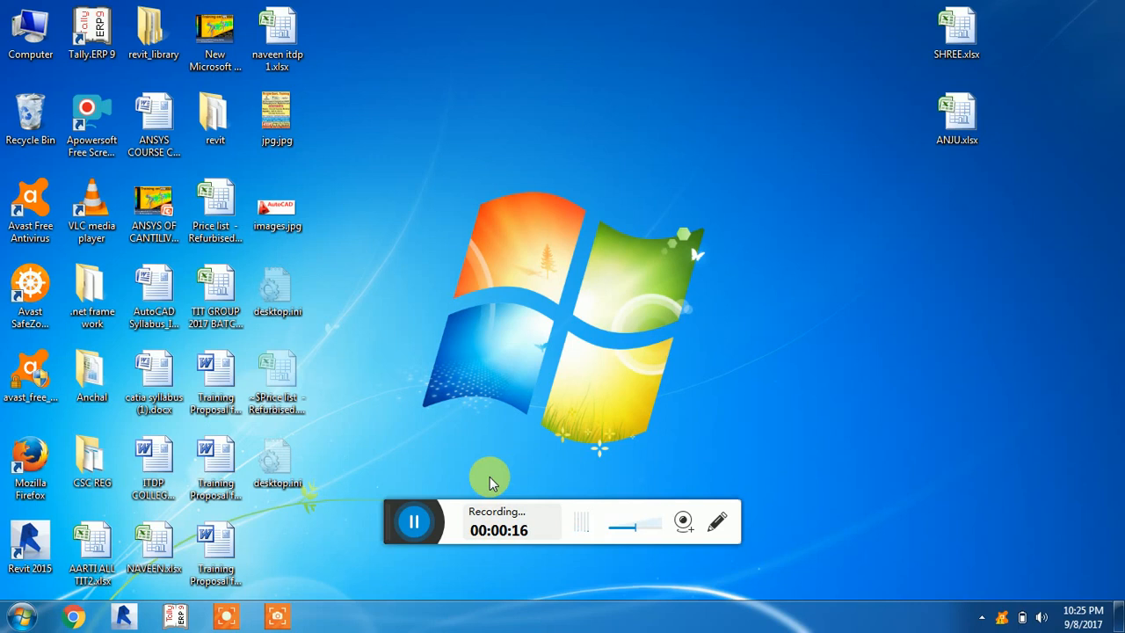
Launch Workbench 16.2 in a maximized window and dismiss the Getting Started message
left_click(20, 614)
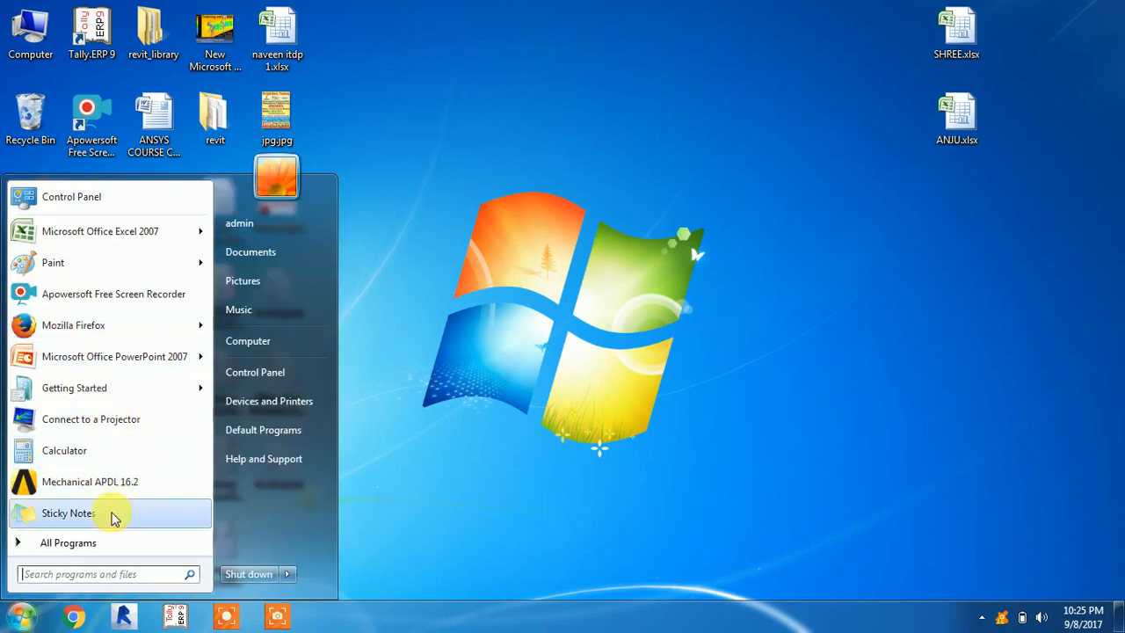
left_click(99, 543)
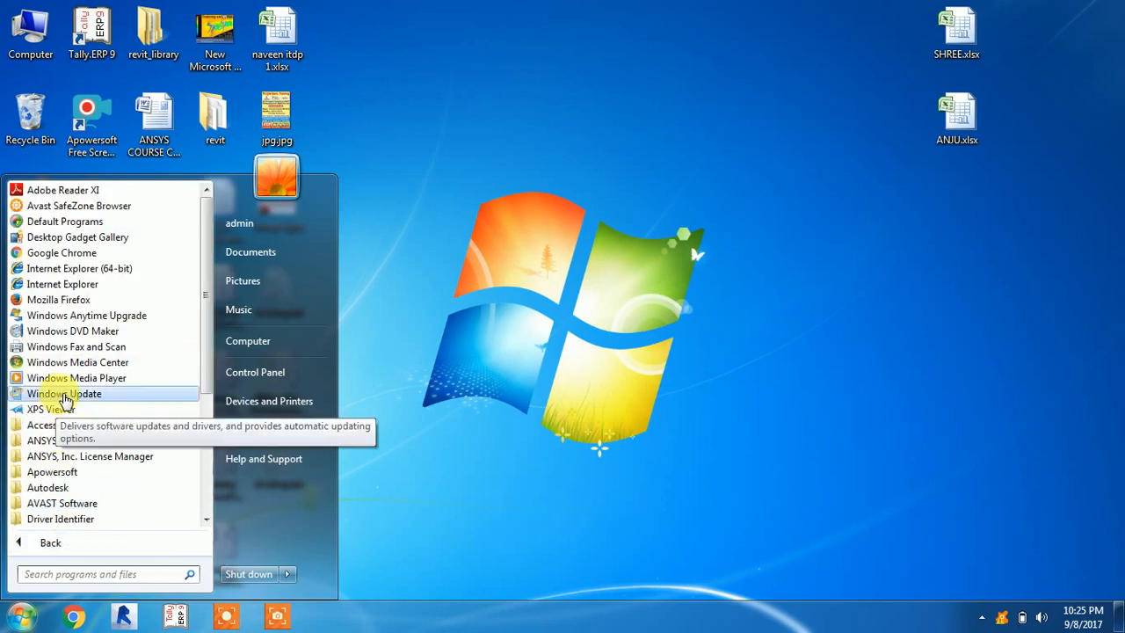
left_click(64, 445)
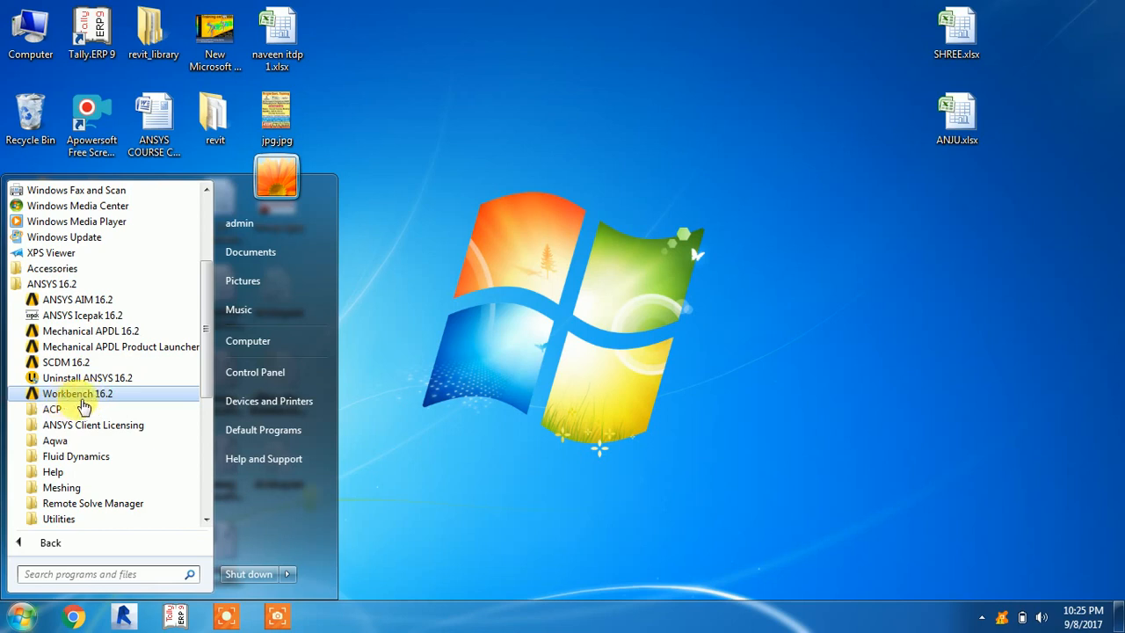
left_click(77, 393)
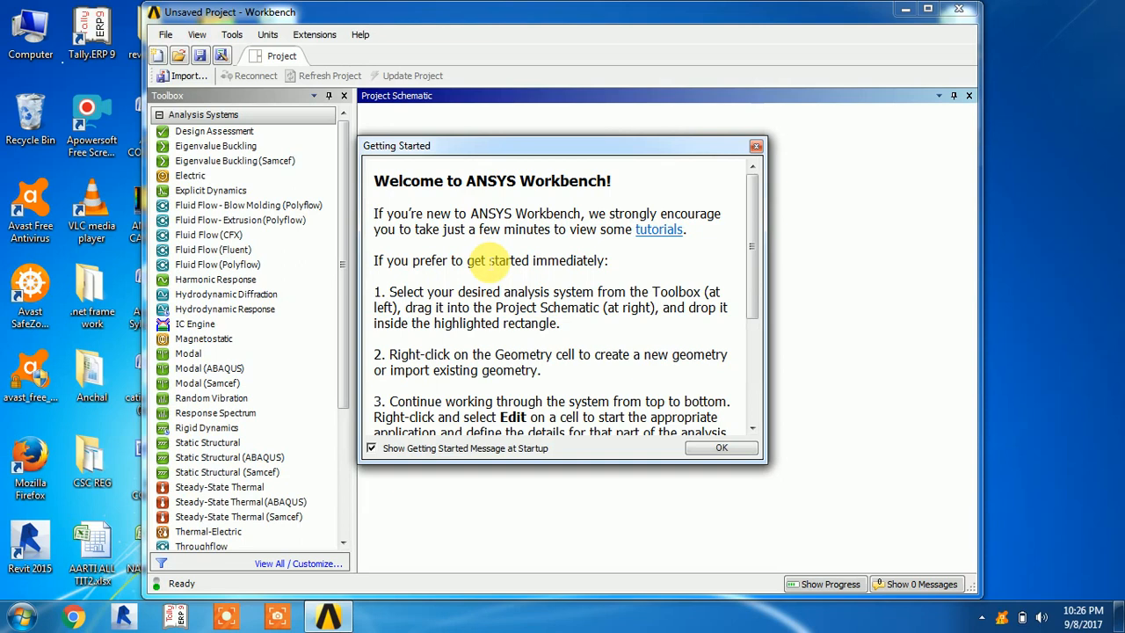
left_click(756, 148)
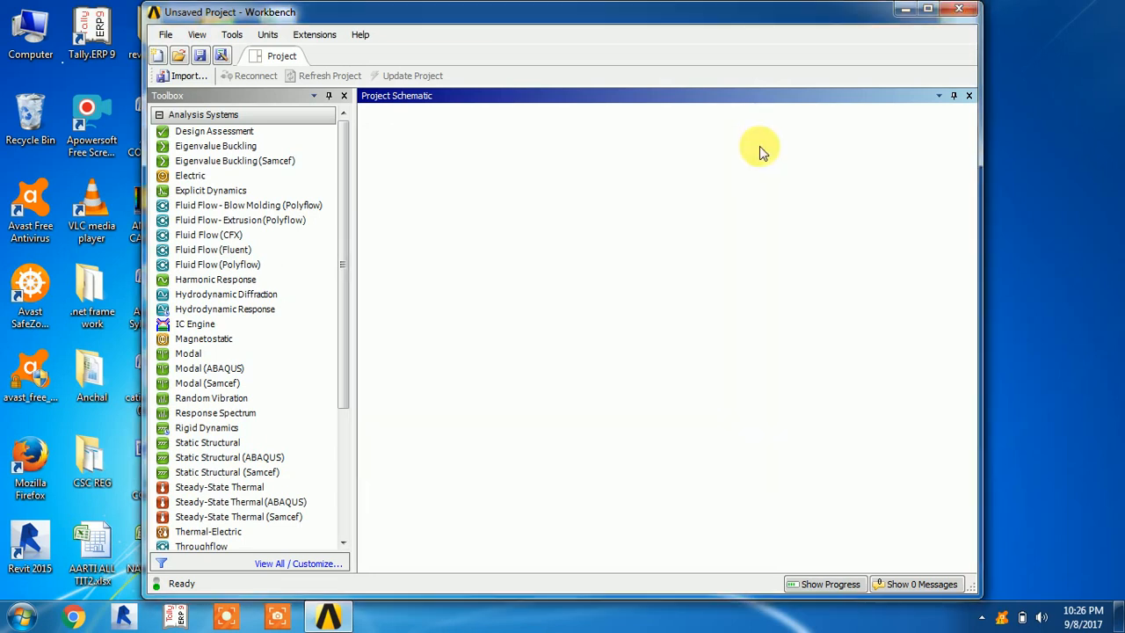
left_click(930, 10)
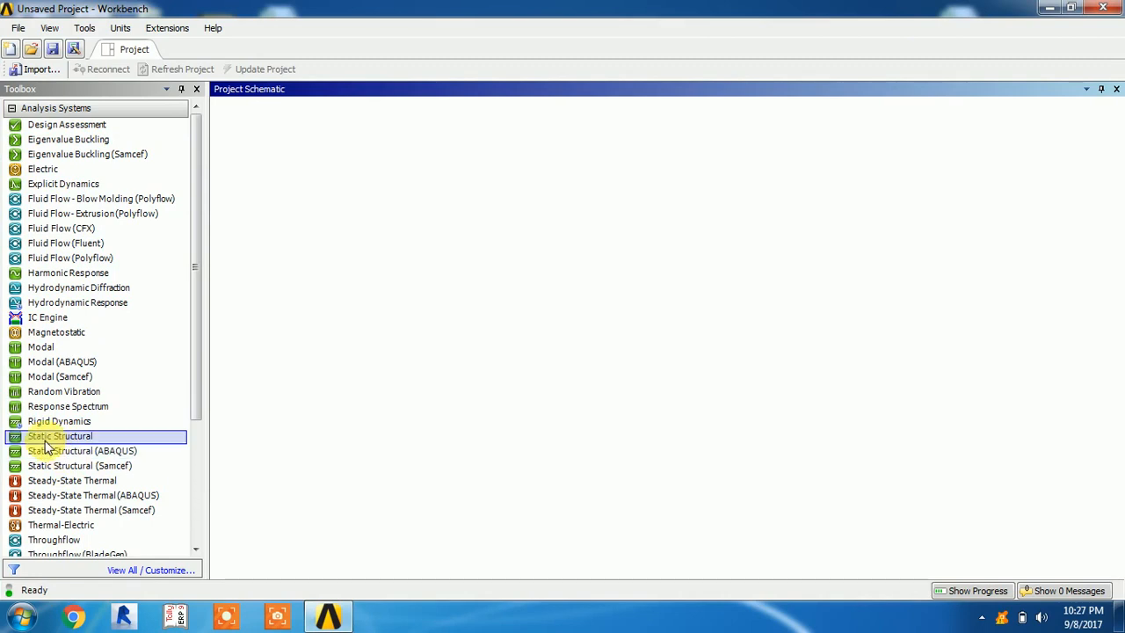
Add a Static Structural analysis system to the project schematic and open its Engineering Data
left_click_drag(48, 443, 309, 200)
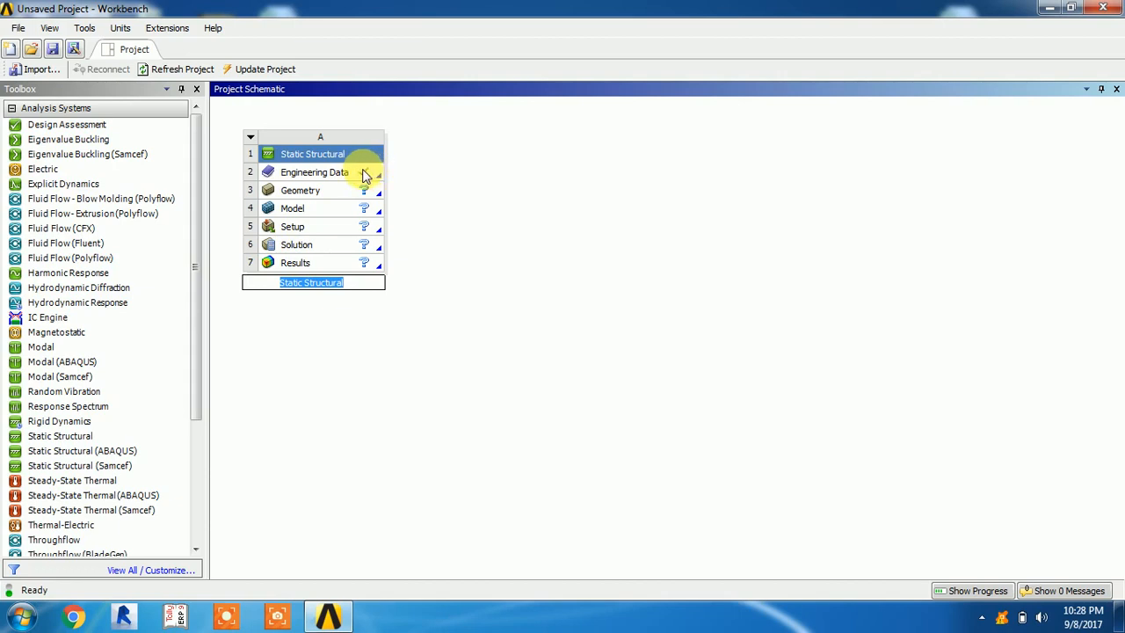
left_click(313, 176)
double_click(314, 175)
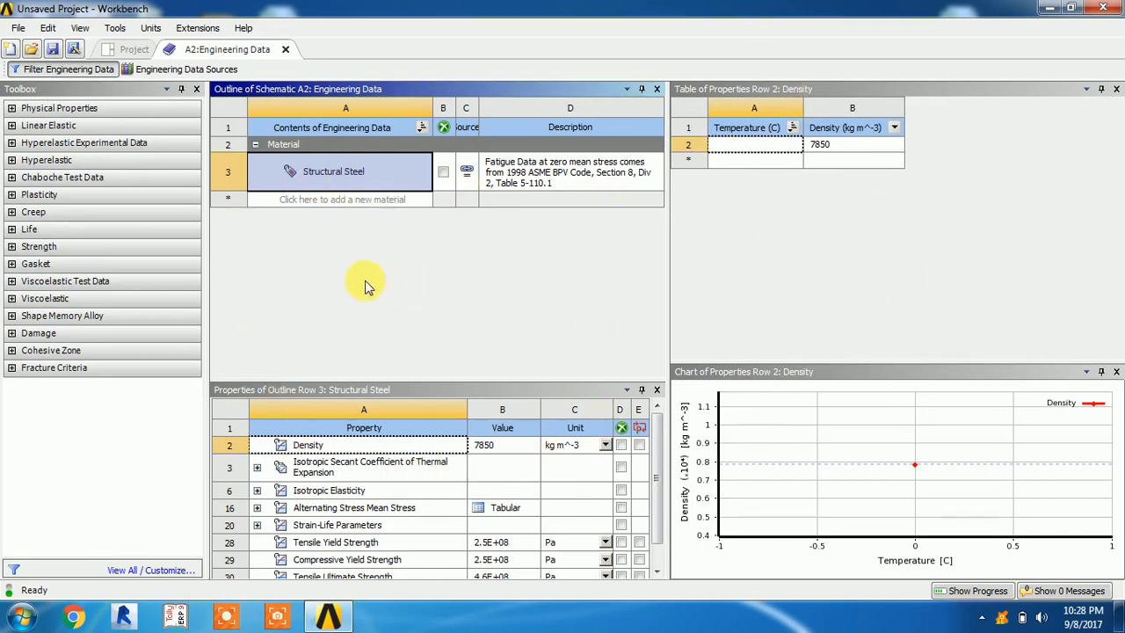
Add Stainless Steel and Copper Alloy from the General Materials source to the engineering data, and return to the project schematic
left_click(129, 70)
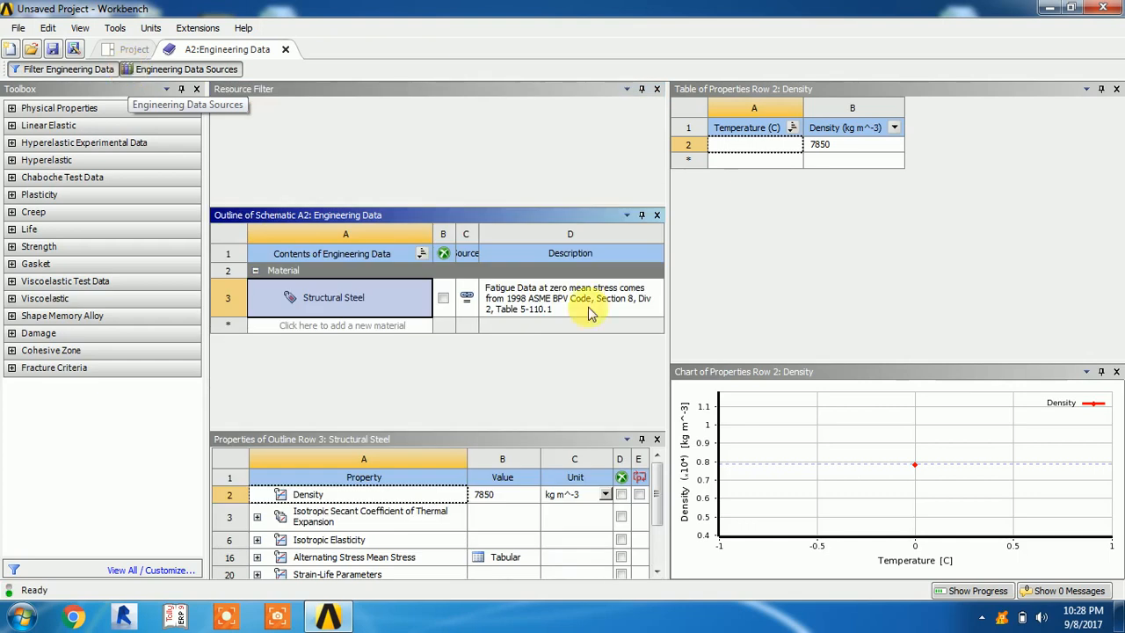
left_click(290, 143)
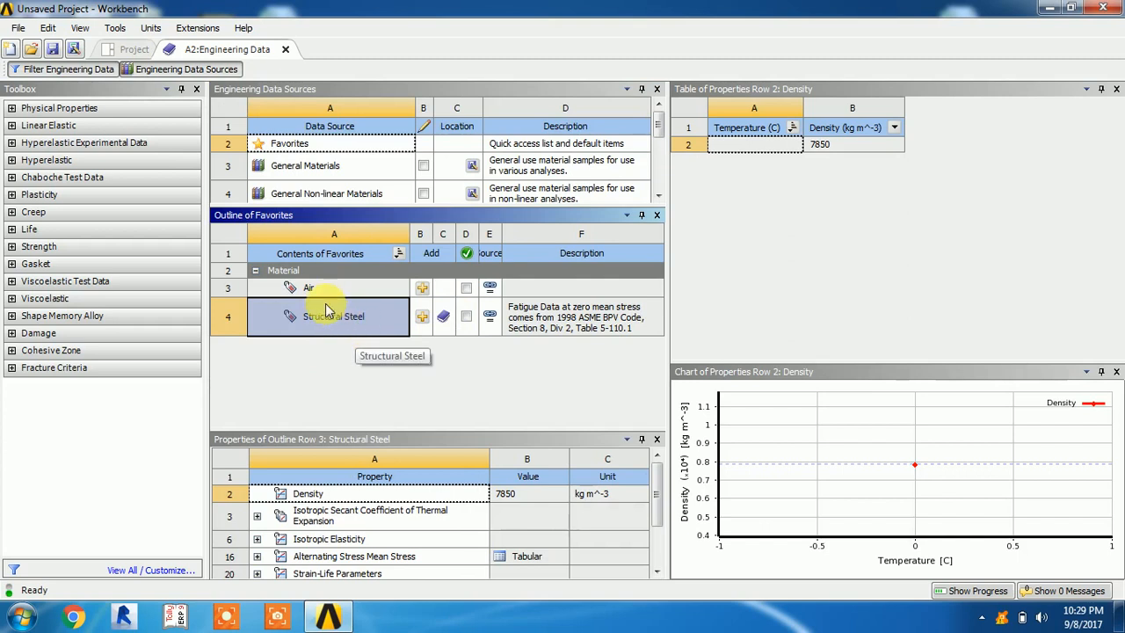
left_click(305, 165)
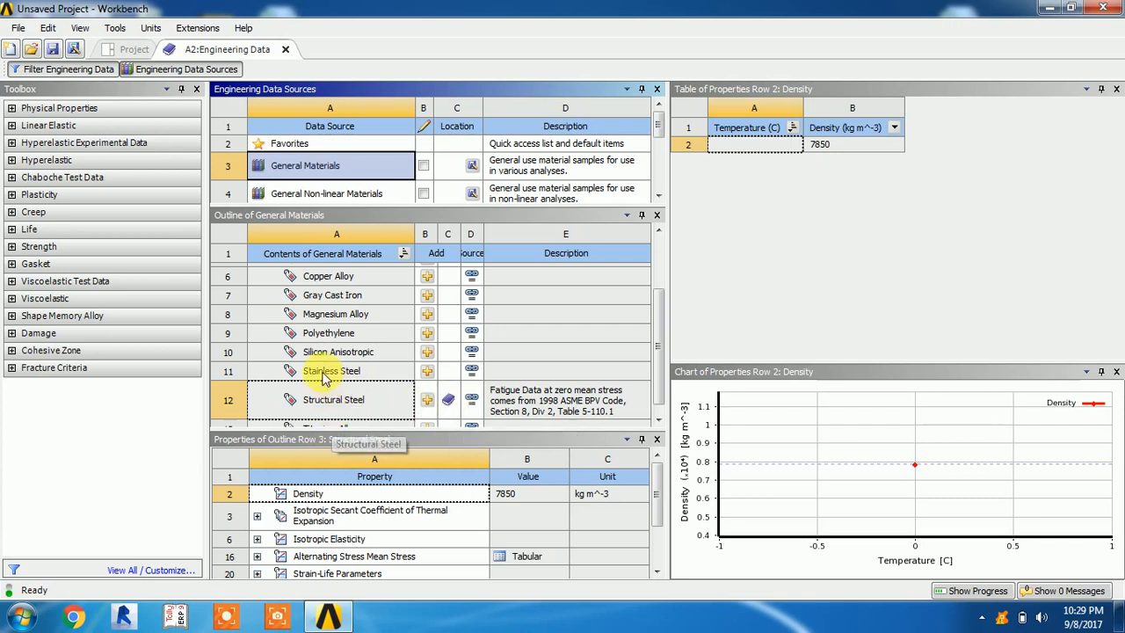
left_click(427, 383)
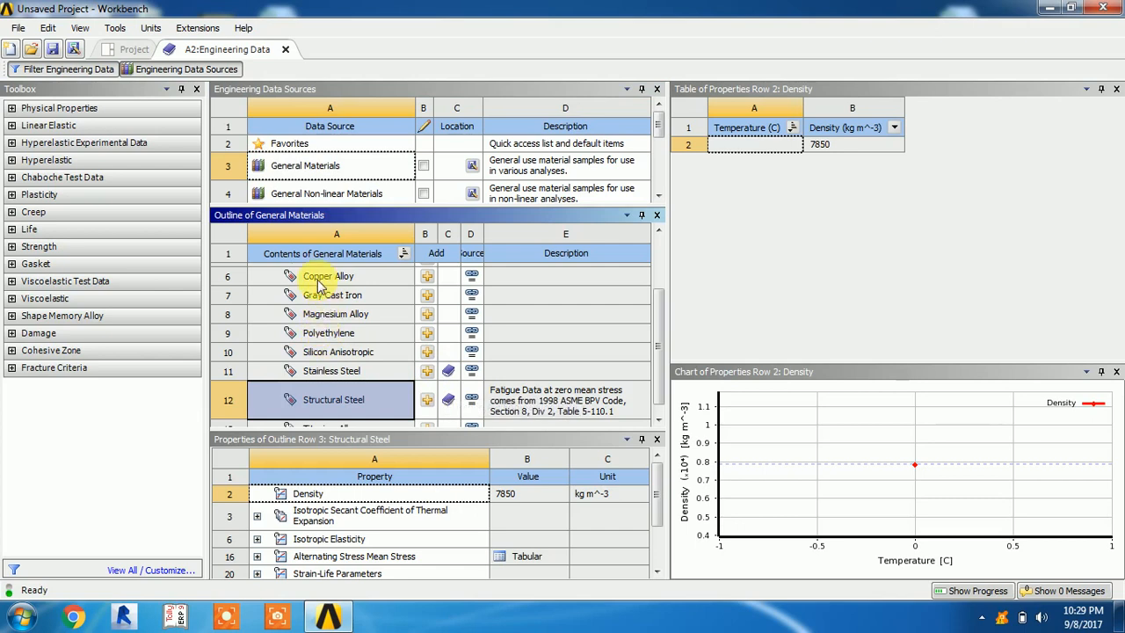
left_click(426, 278)
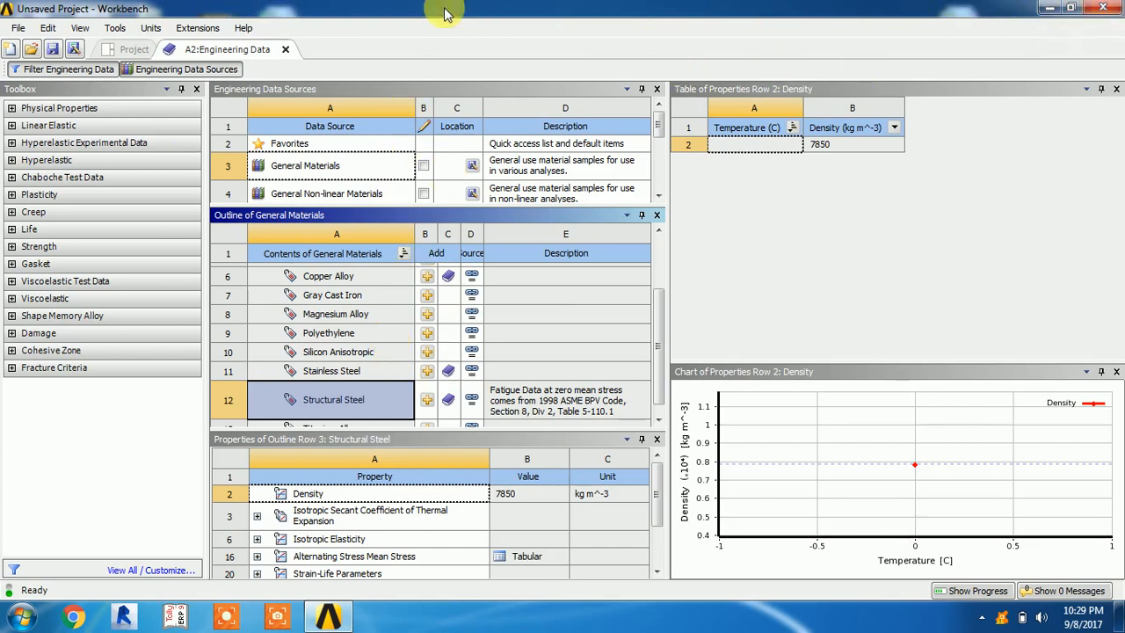
left_click(284, 49)
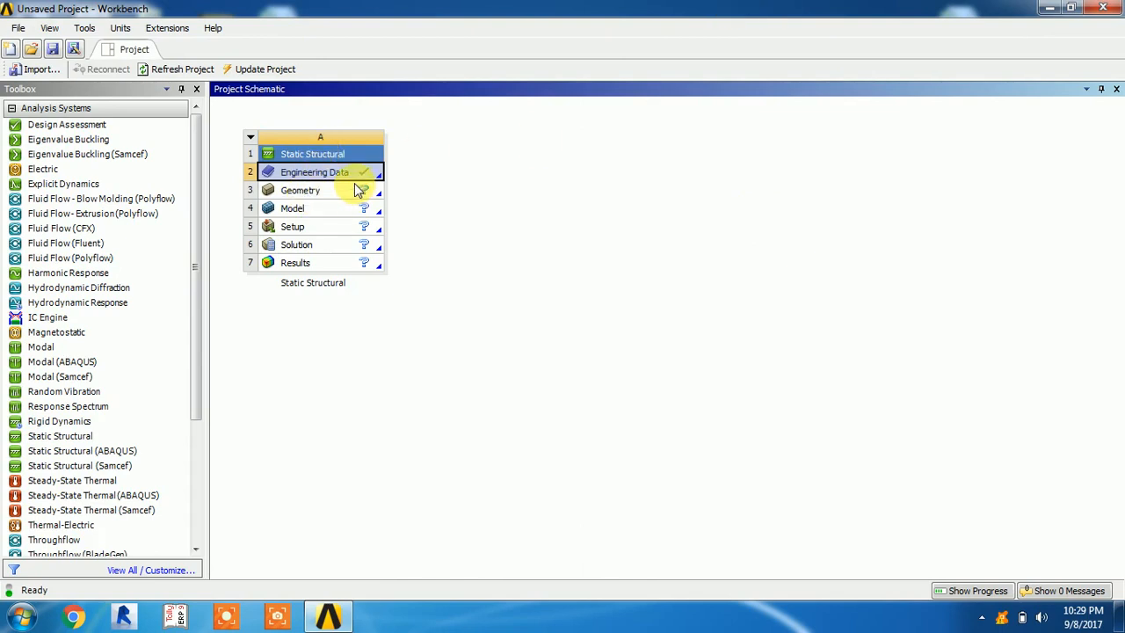
Open the Static Structural system's Geometry in DesignModeler, allowing AnsysWB Module through the firewall on public networks
left_click(297, 194)
double_click(301, 195)
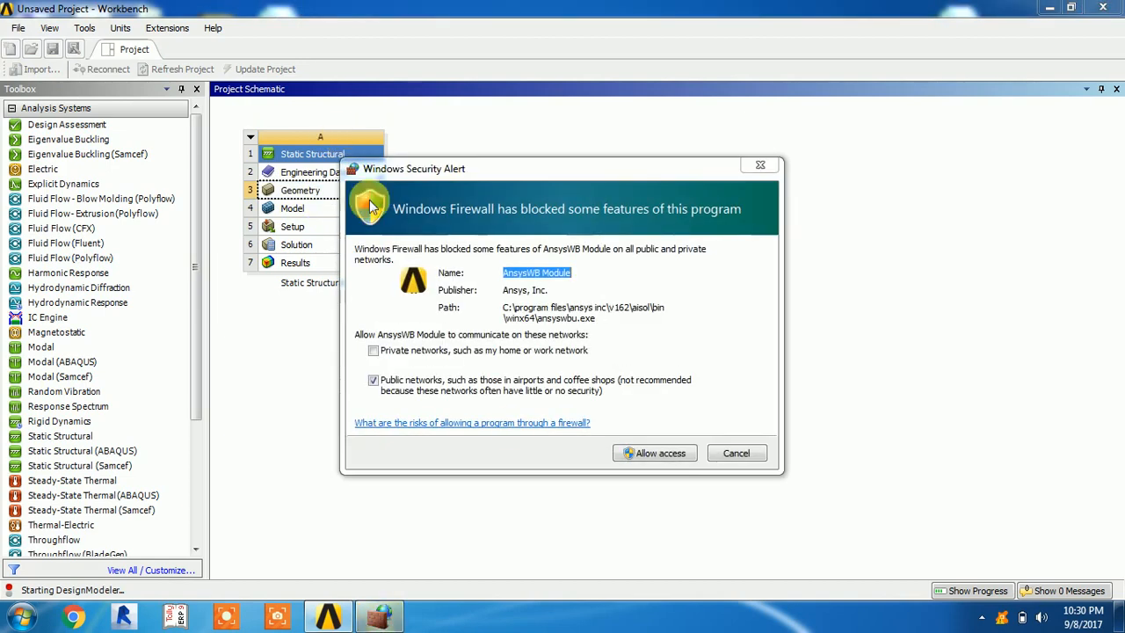
left_click(669, 453)
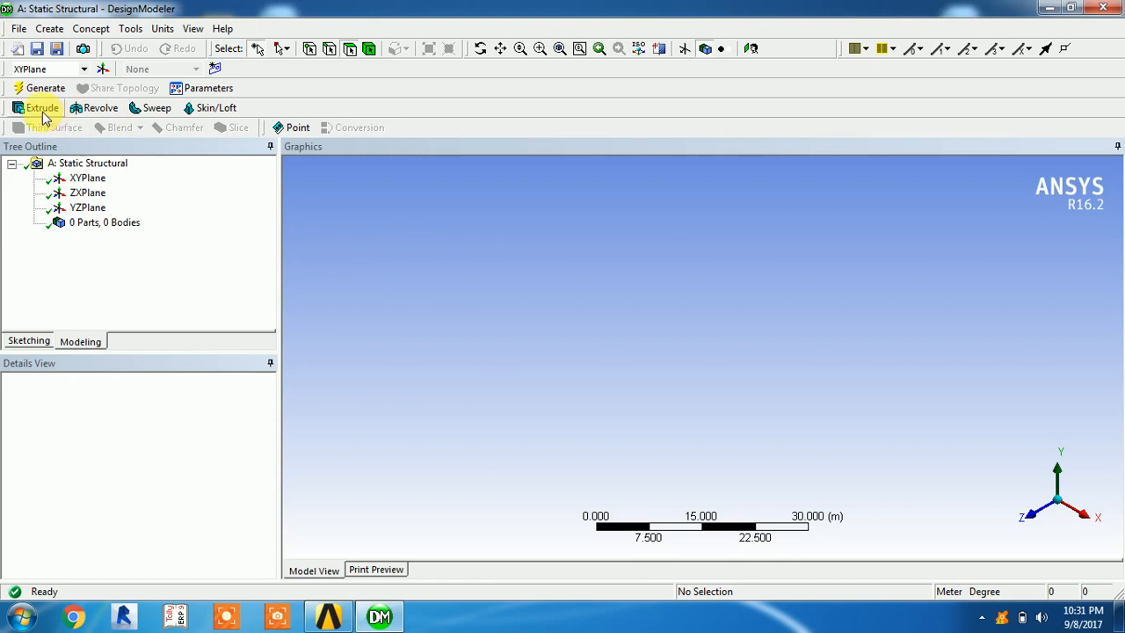
Sketch a rectangle about 17.9 m wide and 7.9 m high on the XYPlane, with one corner at the origin
left_click(87, 179)
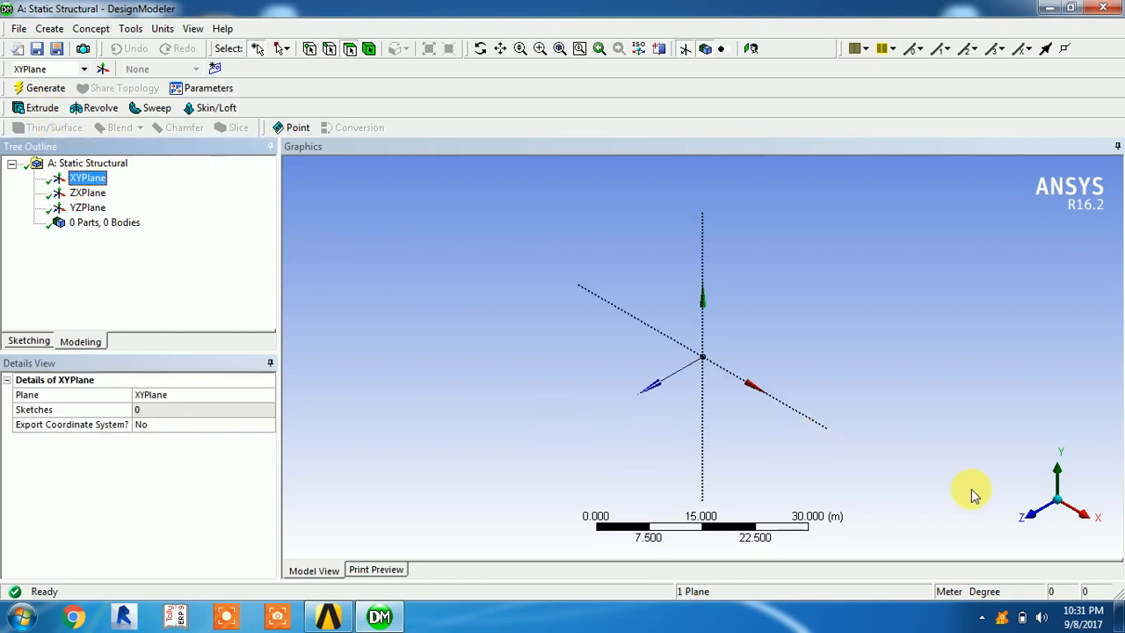
left_click(1033, 518)
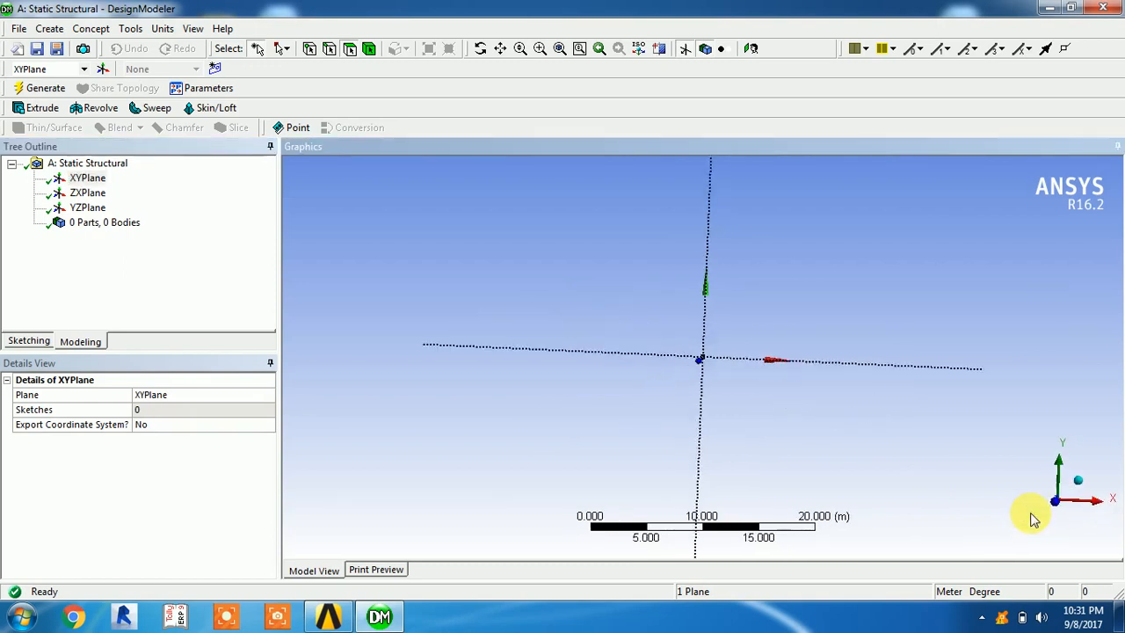
left_click(32, 341)
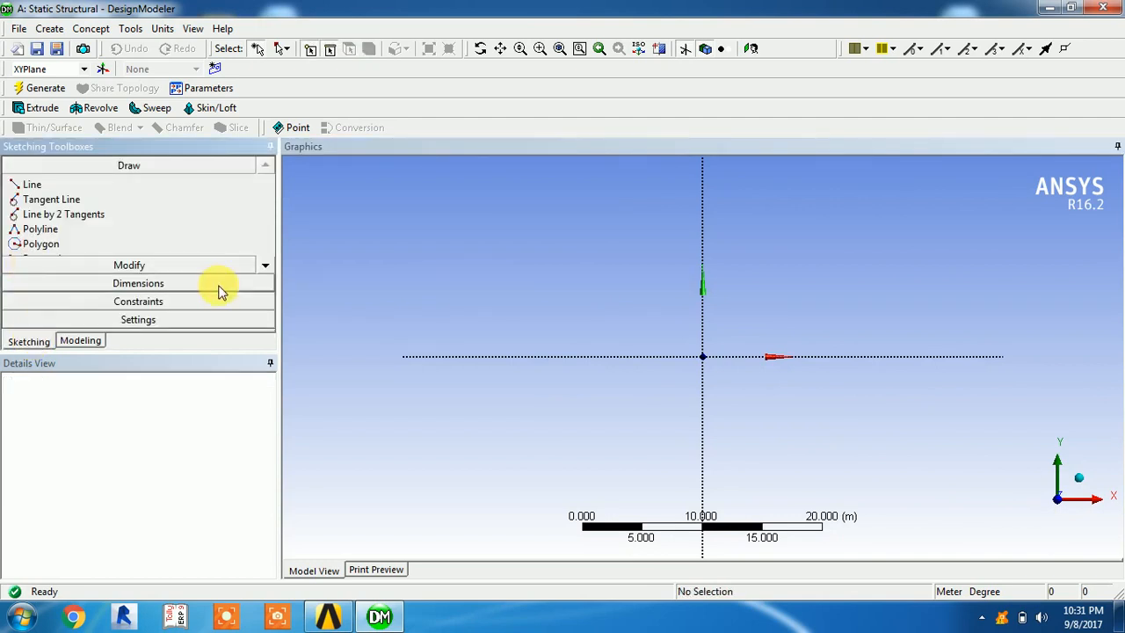
left_click(265, 268)
left_click(265, 267)
left_click(265, 268)
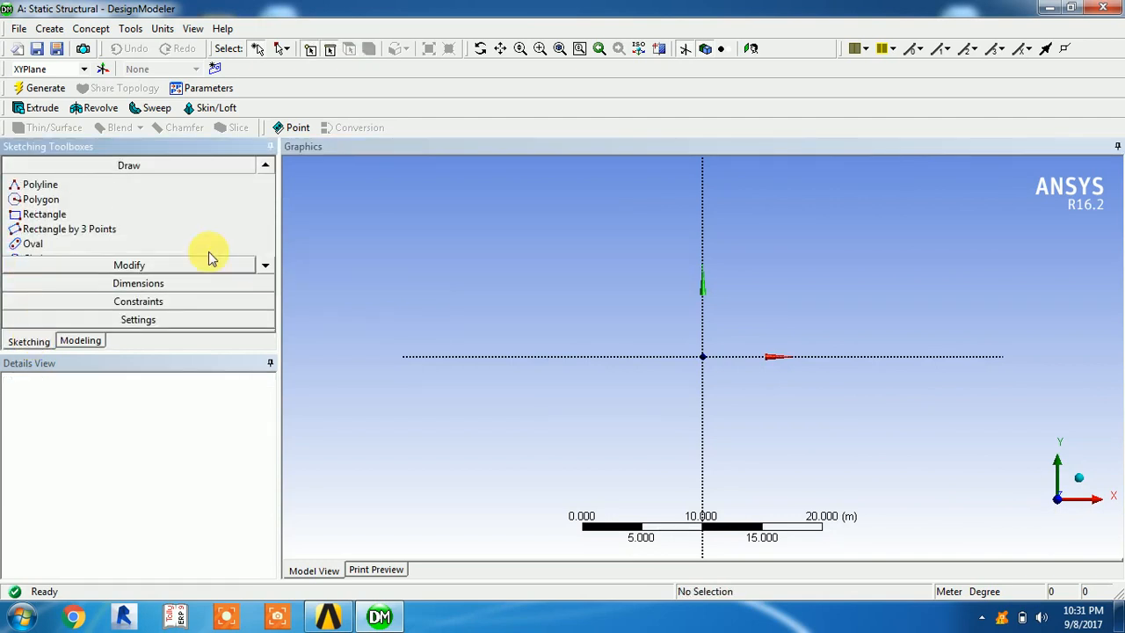
left_click(40, 218)
left_click(702, 355)
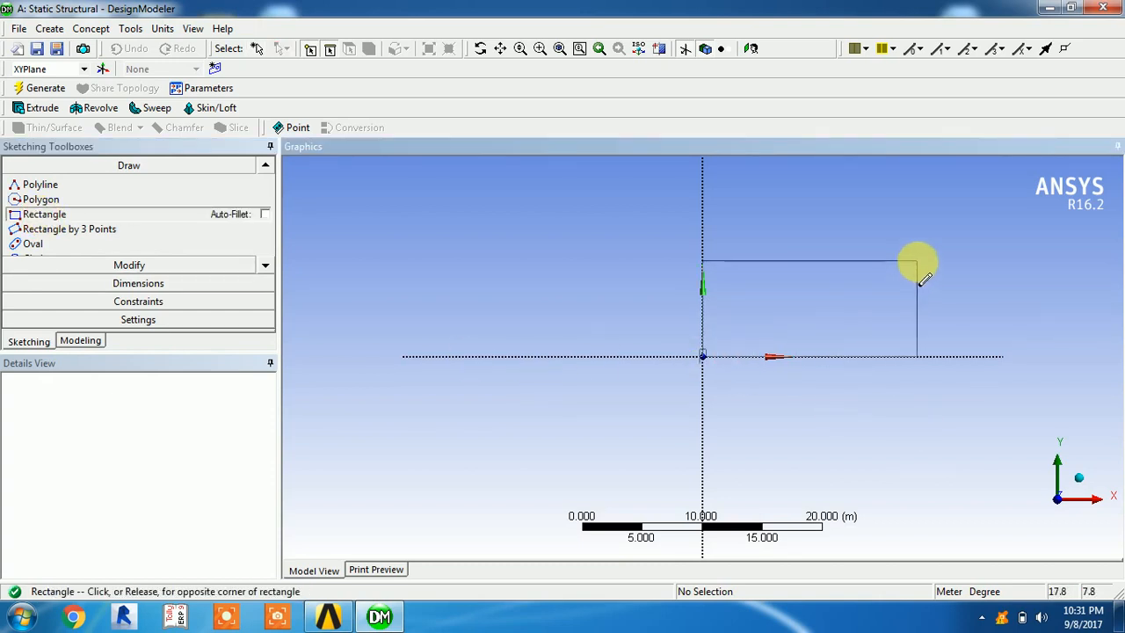
left_click(916, 261)
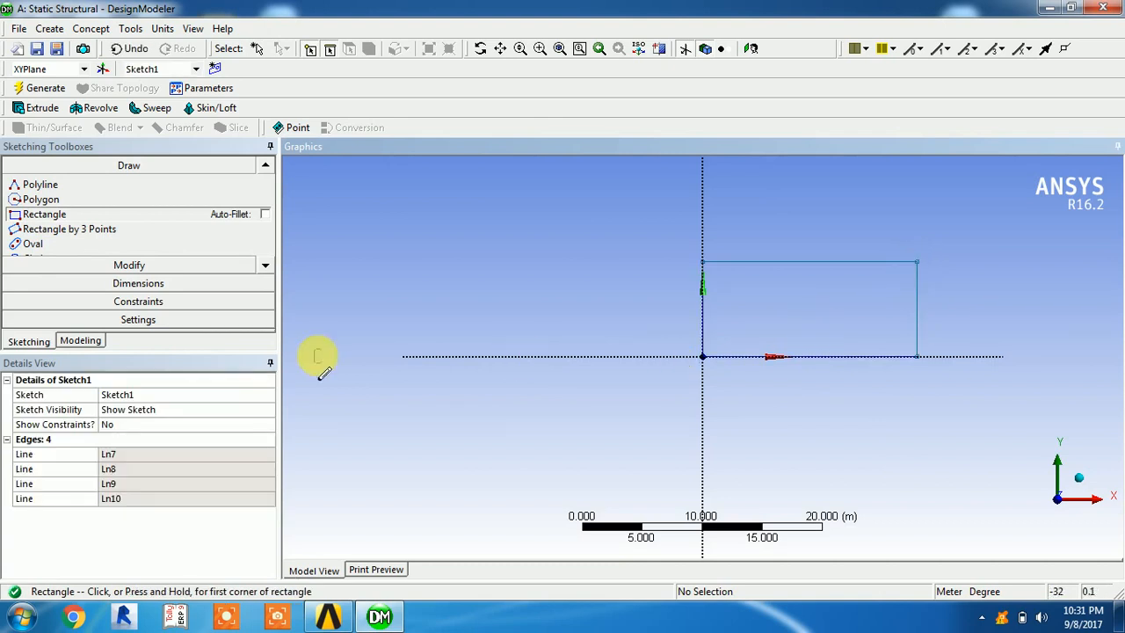
Add general dimensions to the rectangle's upper horizontal edge and its vertical edge on the Y axis
left_click(138, 282)
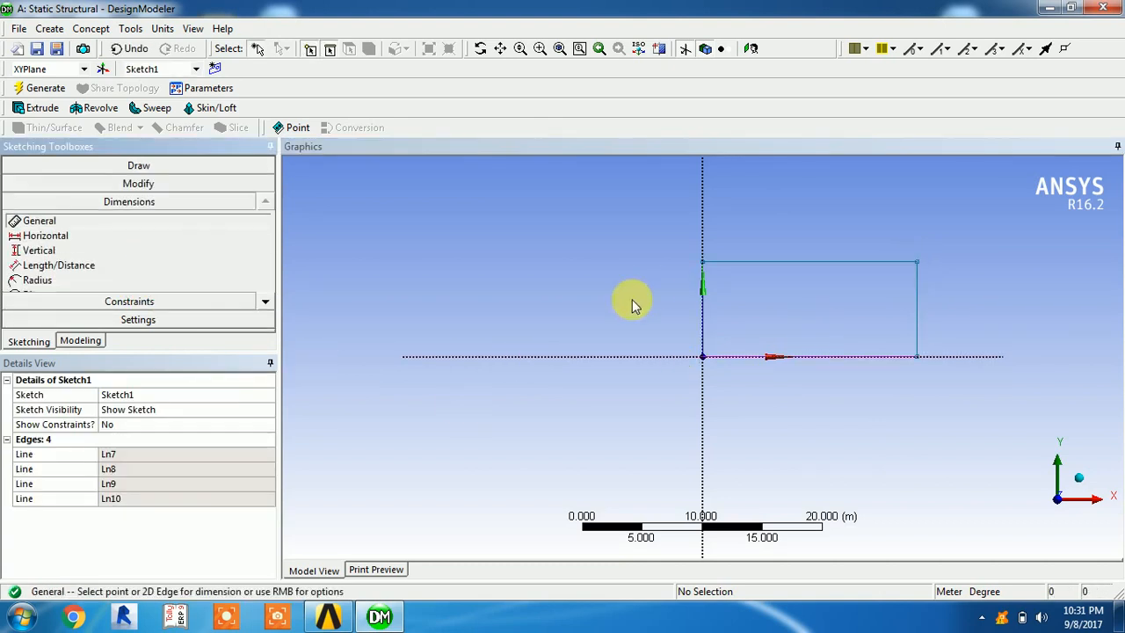
left_click(788, 264)
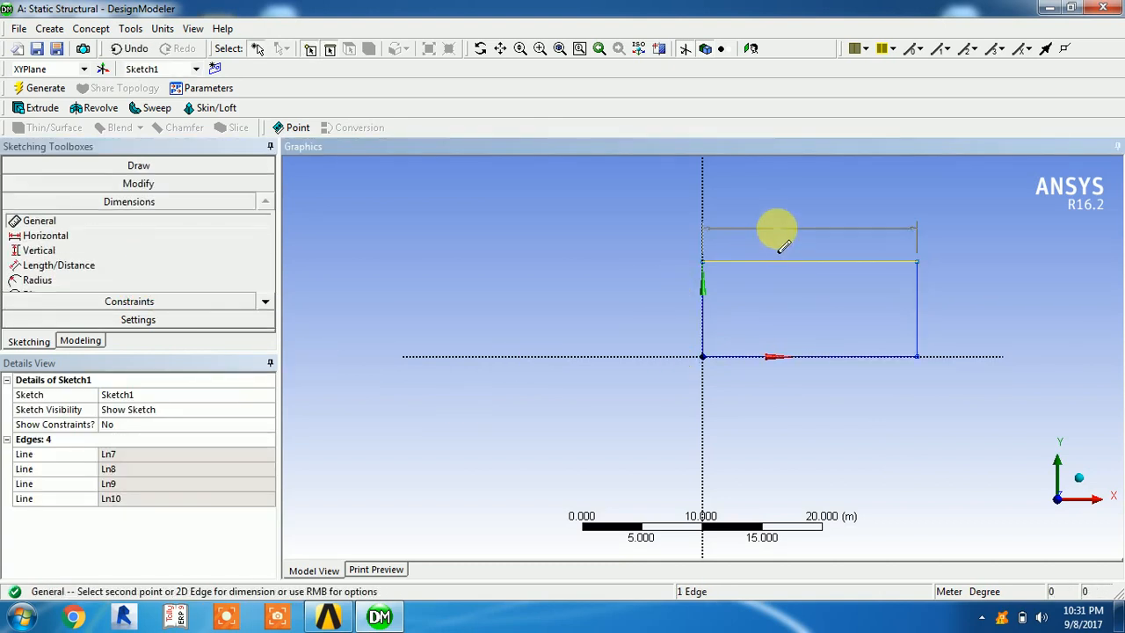
left_click(779, 230)
left_click(703, 326)
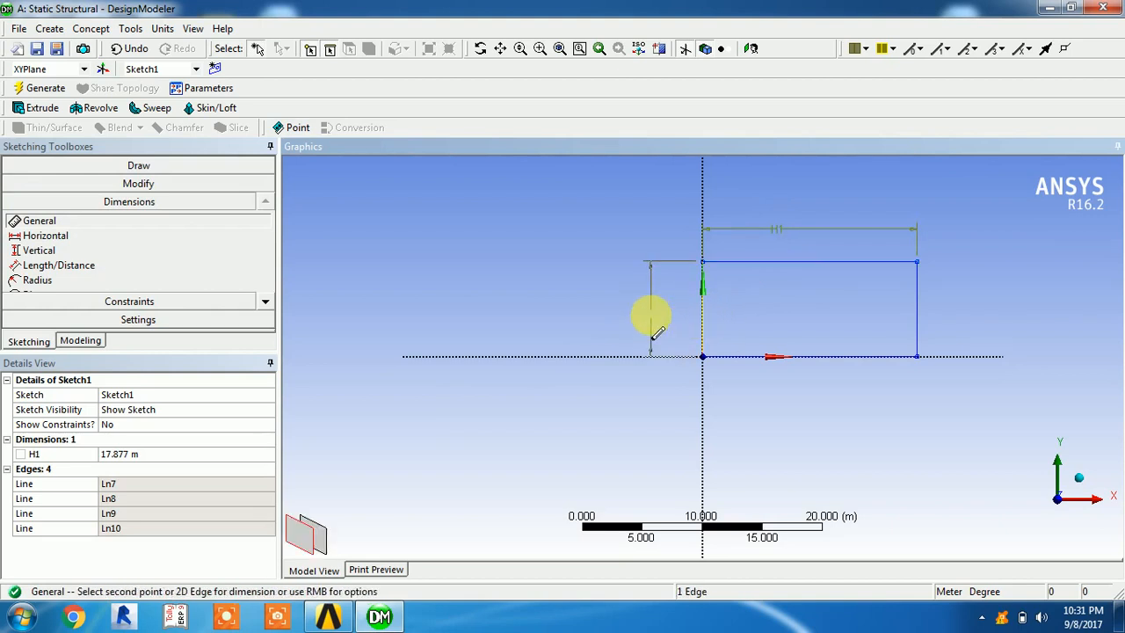
left_click(650, 327)
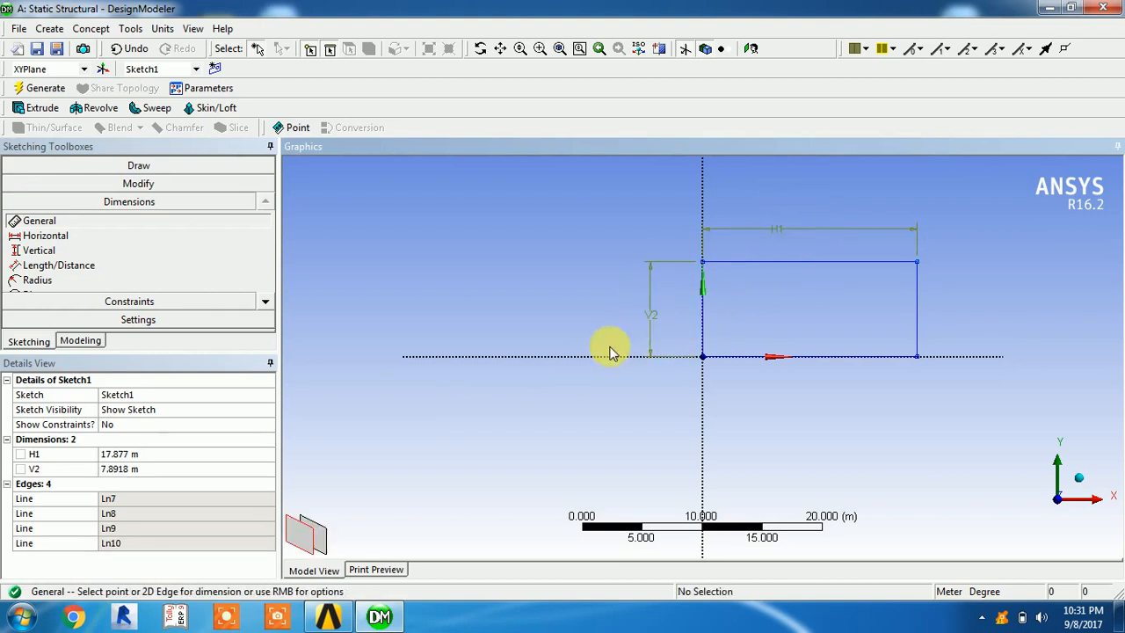
Set the rectangle's horizontal dimension H1 to 20 m and its vertical dimension V2 to 25 m
left_click(117, 454)
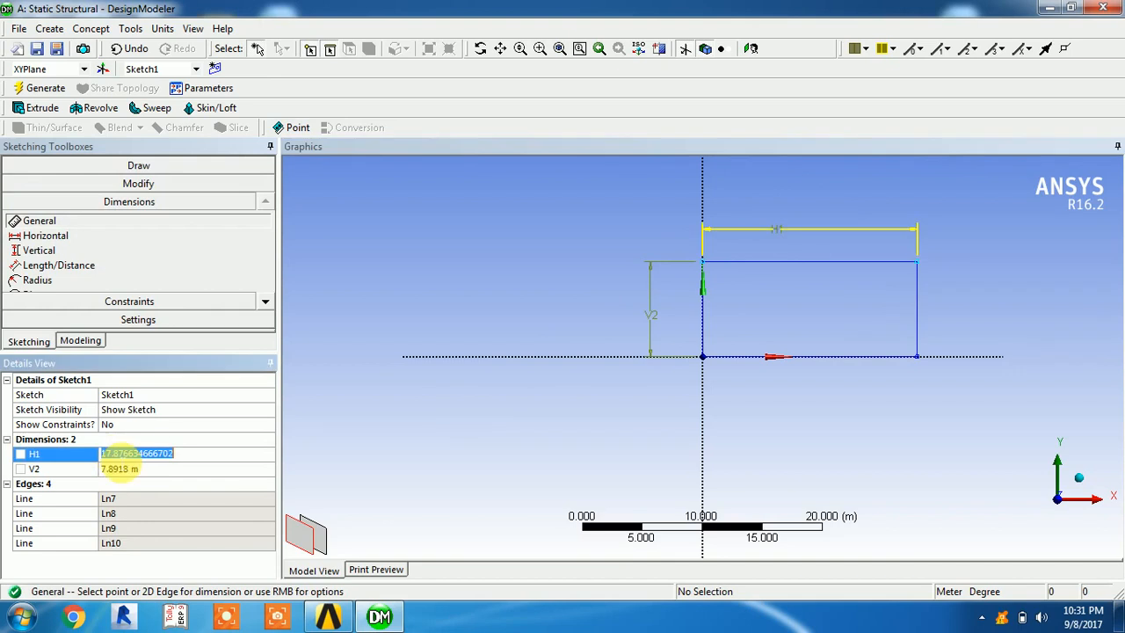
type("20")
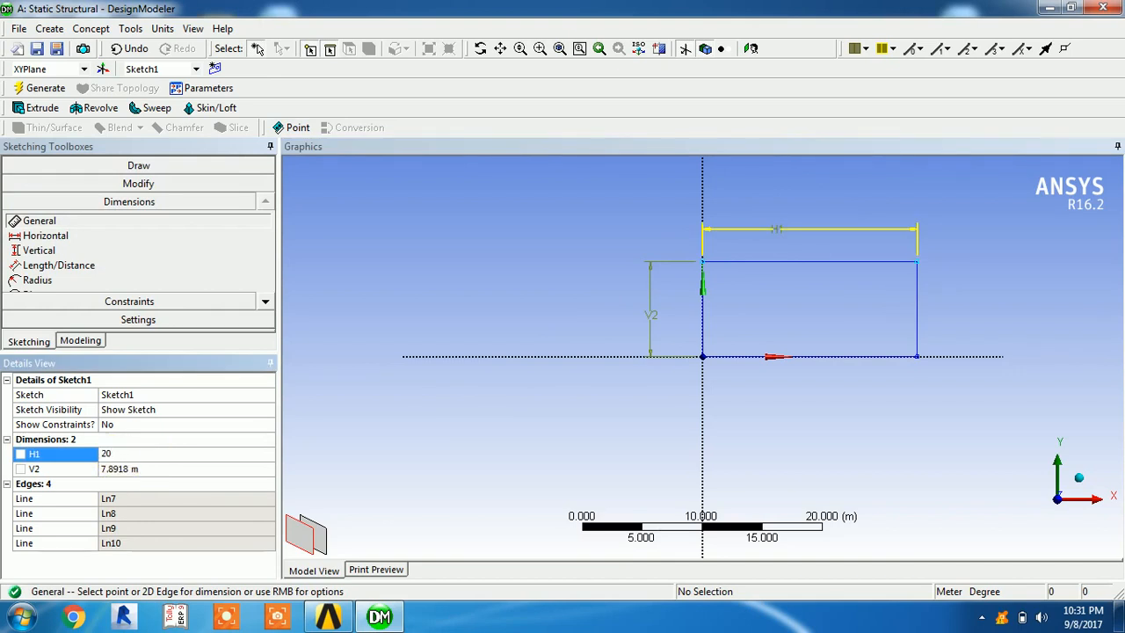
left_click(136, 473)
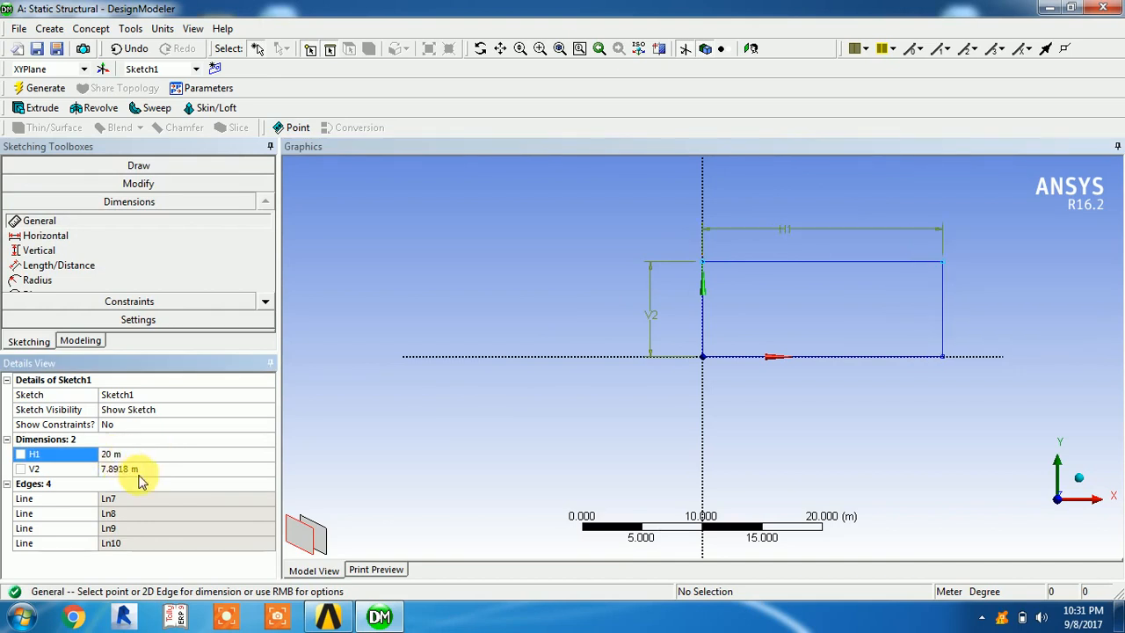
left_click(133, 469)
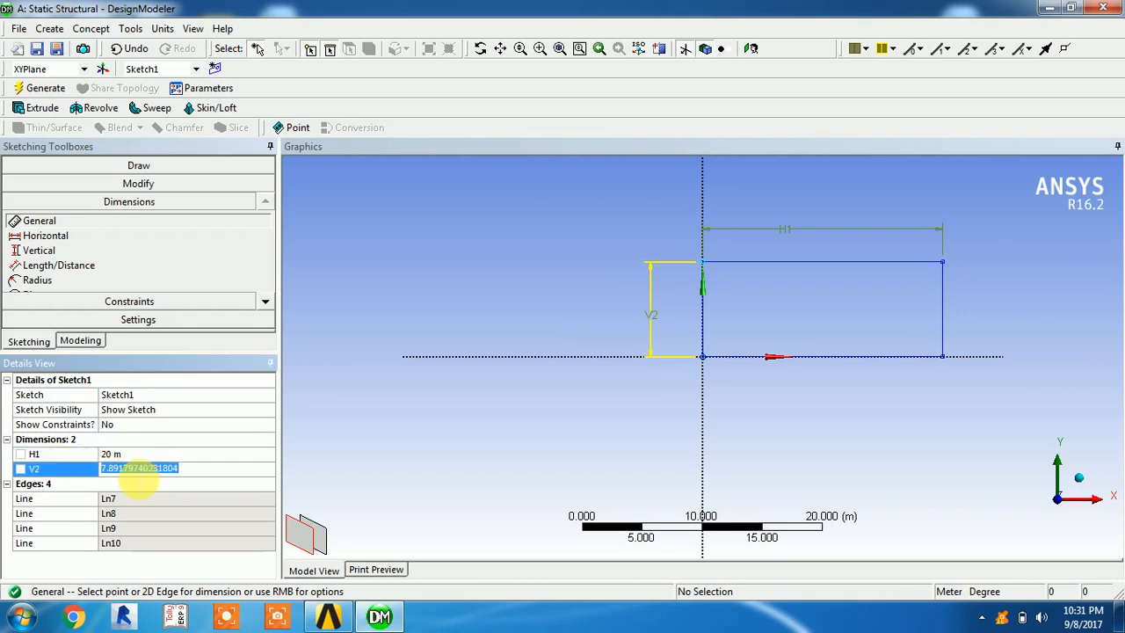
type("25")
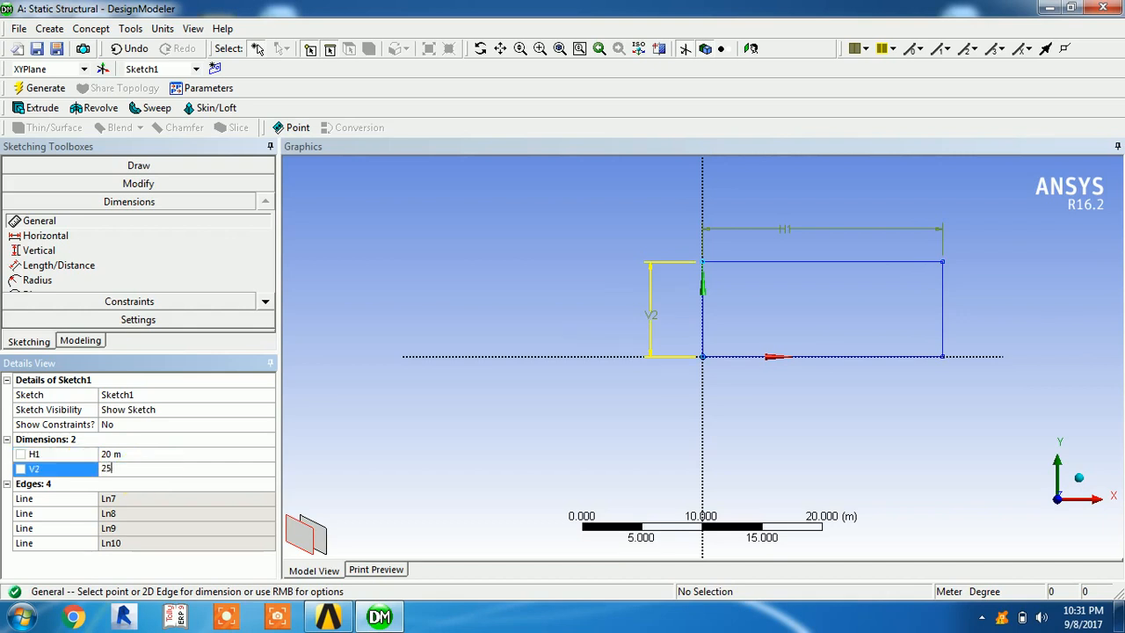
key("Return")
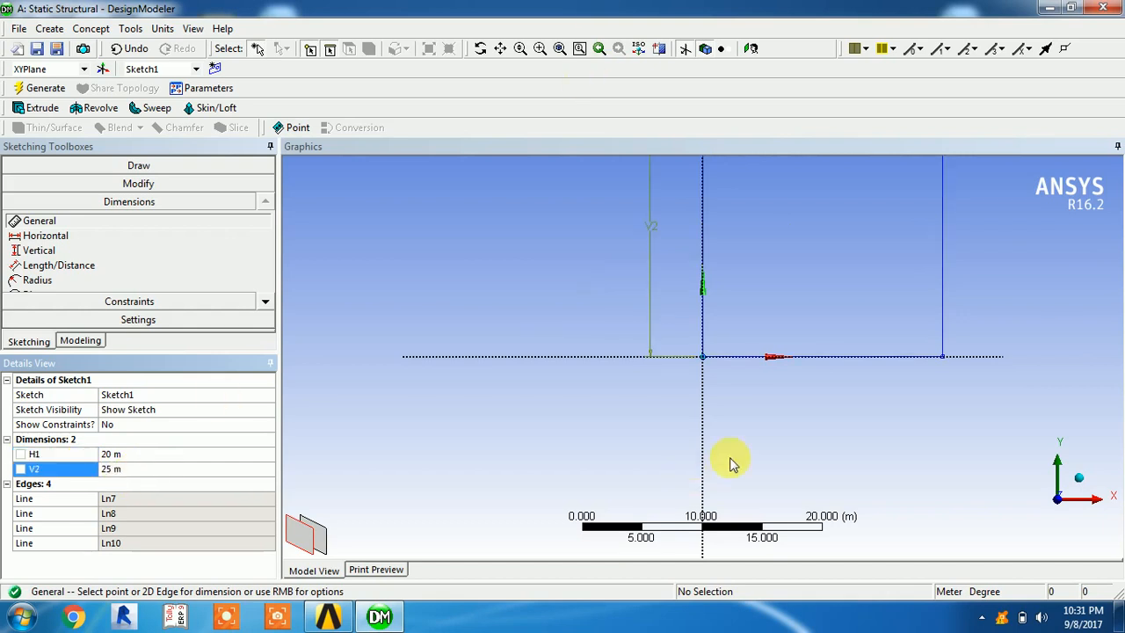
Extrude Sketch1 in its normal direction to a depth of 30 m with Add Material and generate the body
scroll(763, 419, "down", 4)
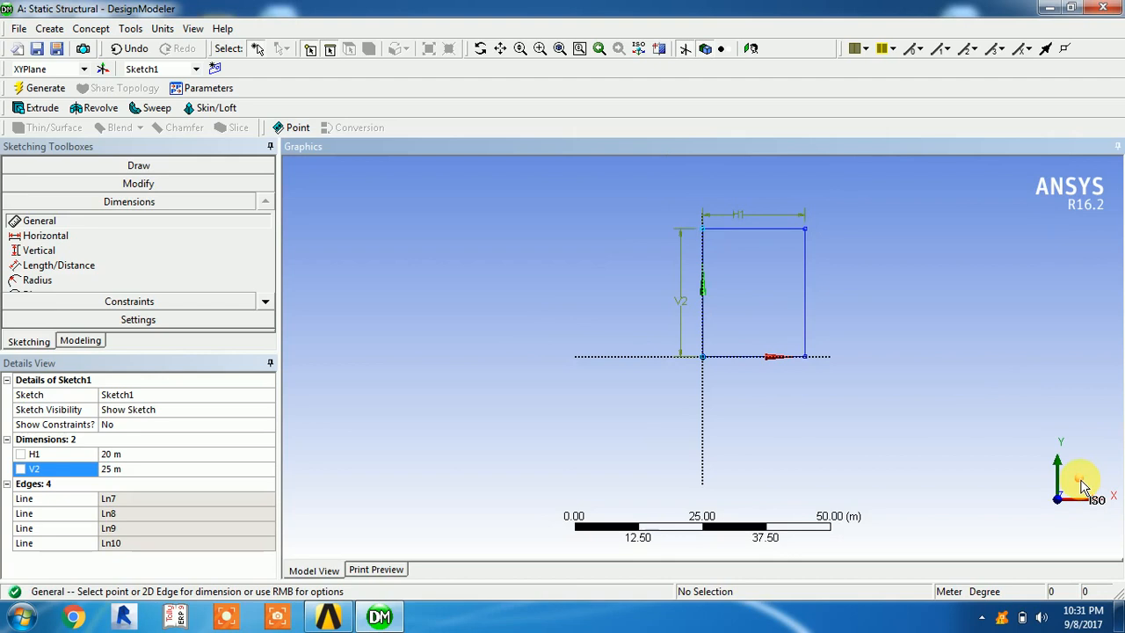
left_click(1083, 488)
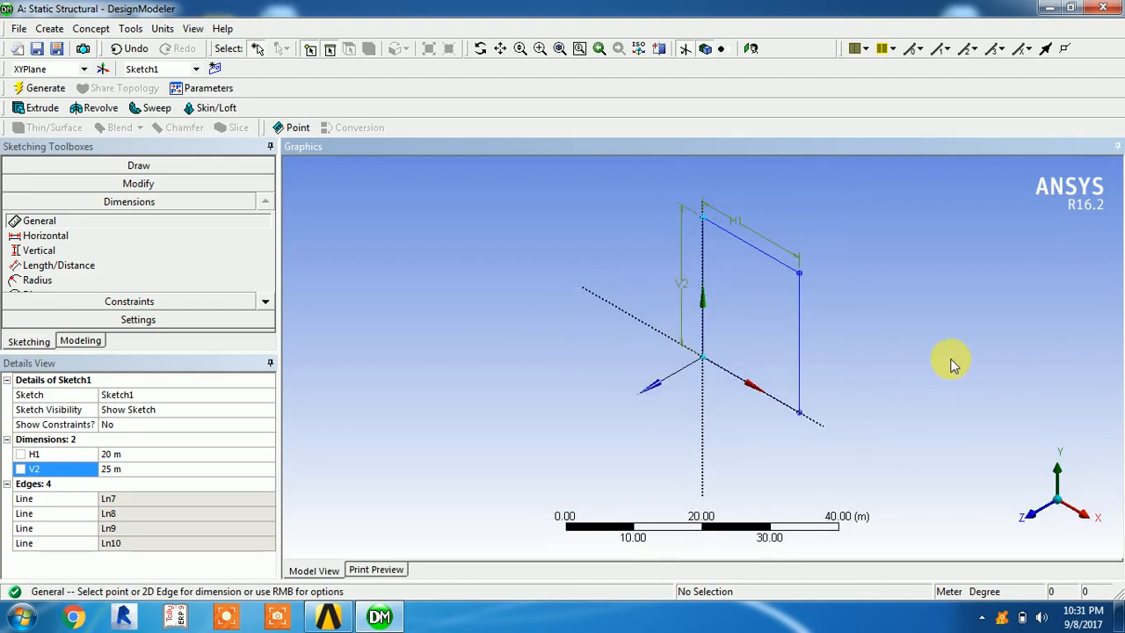
left_click(35, 108)
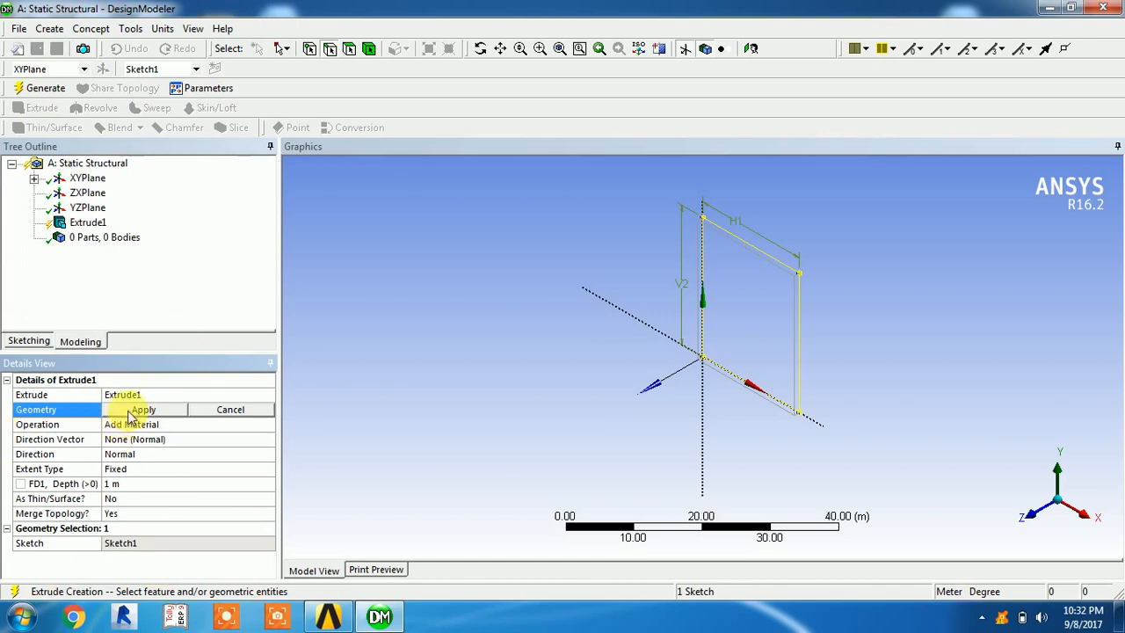
left_click(230, 409)
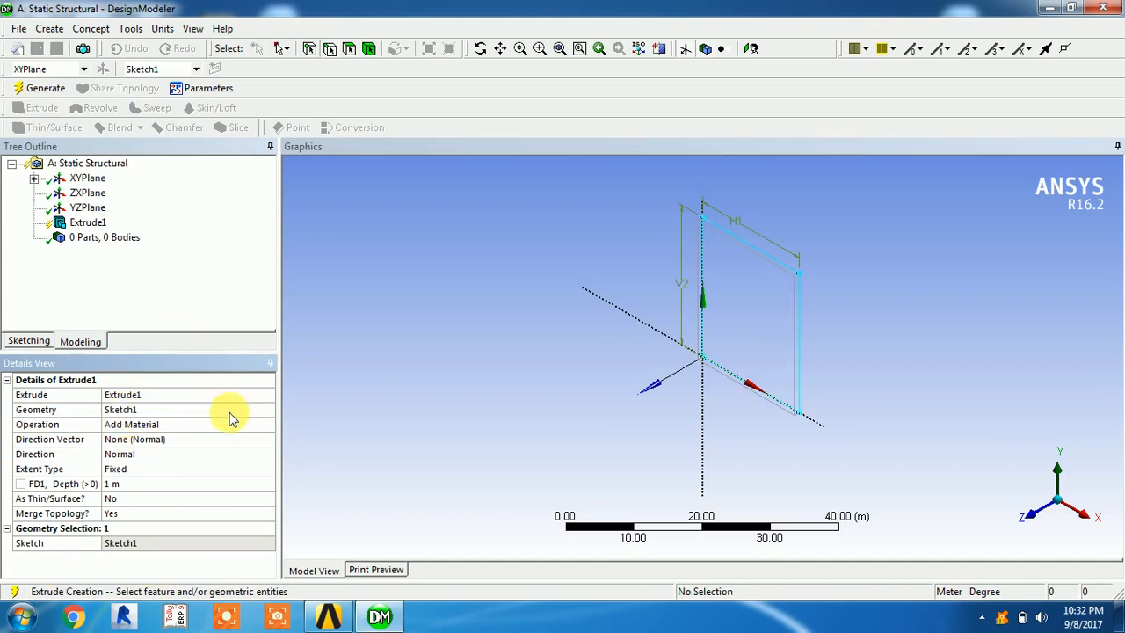
left_click(121, 409)
left_click(141, 410)
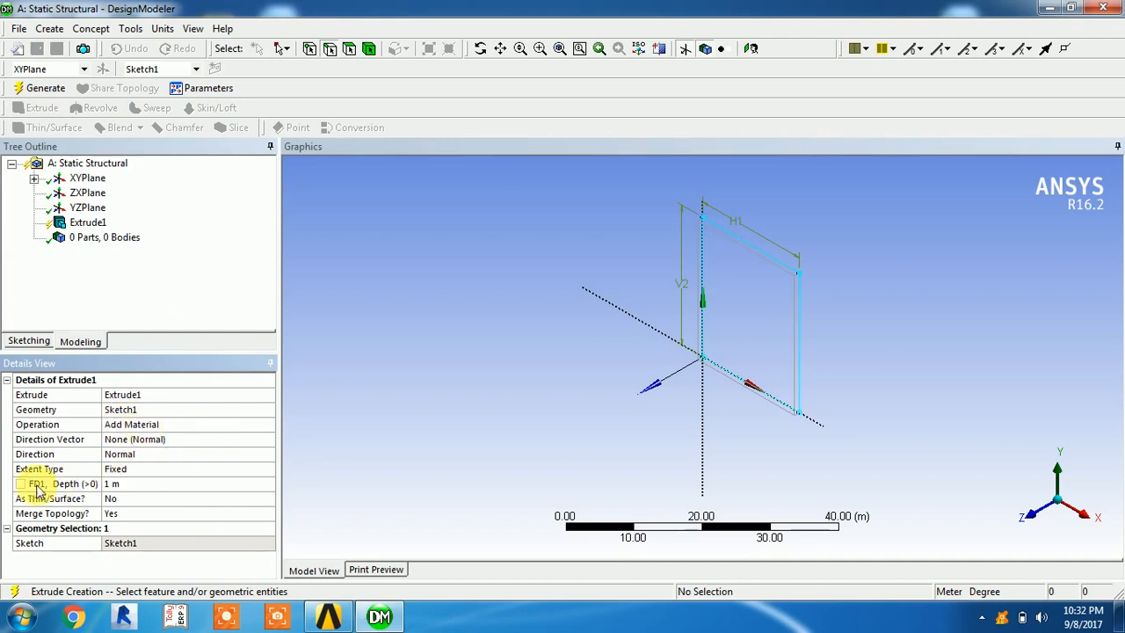
left_click(127, 483)
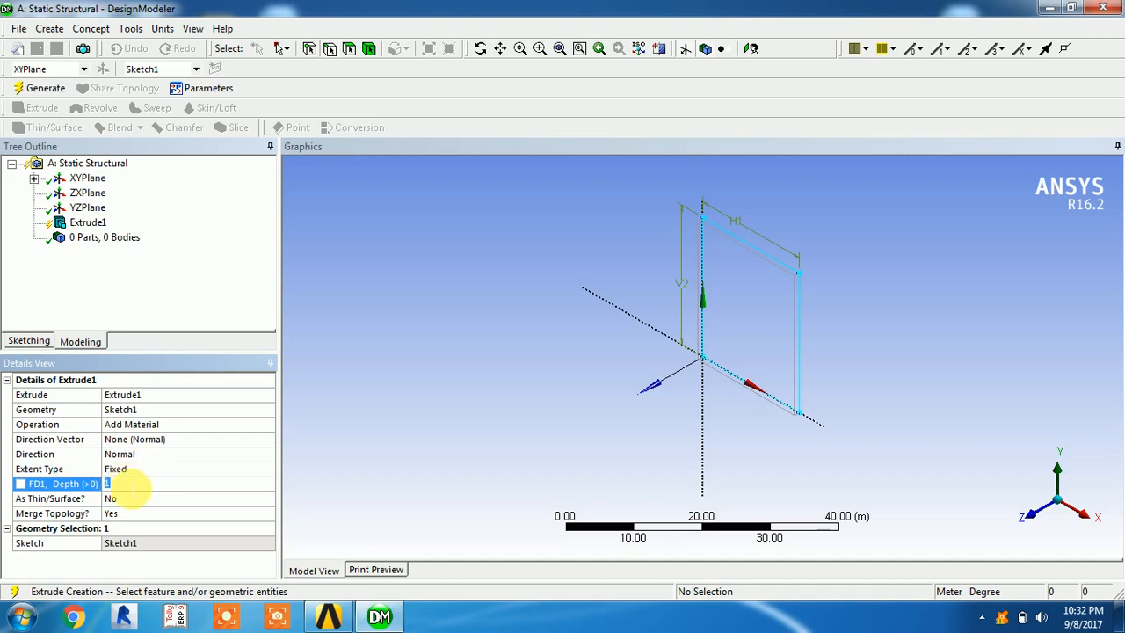
type("3")
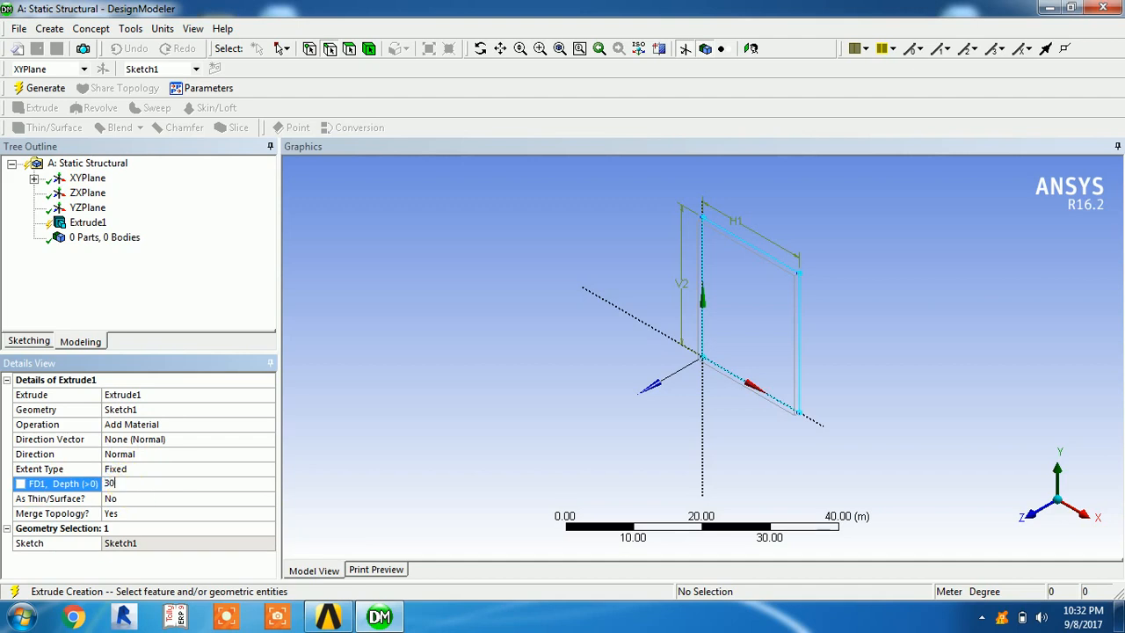
type("0")
key("Return")
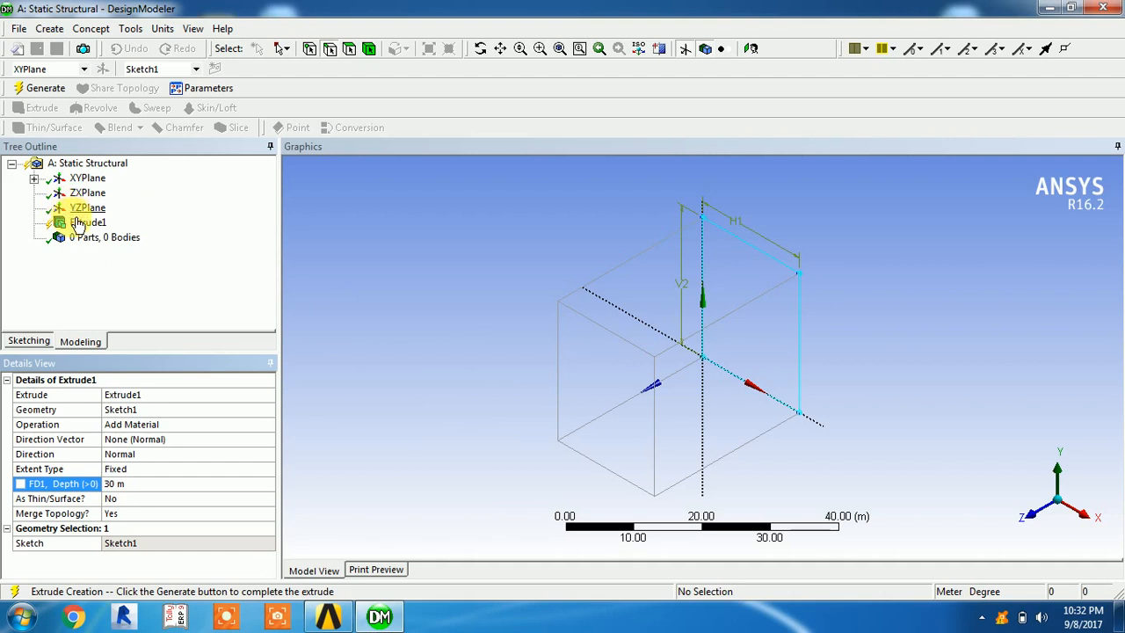
left_click(36, 92)
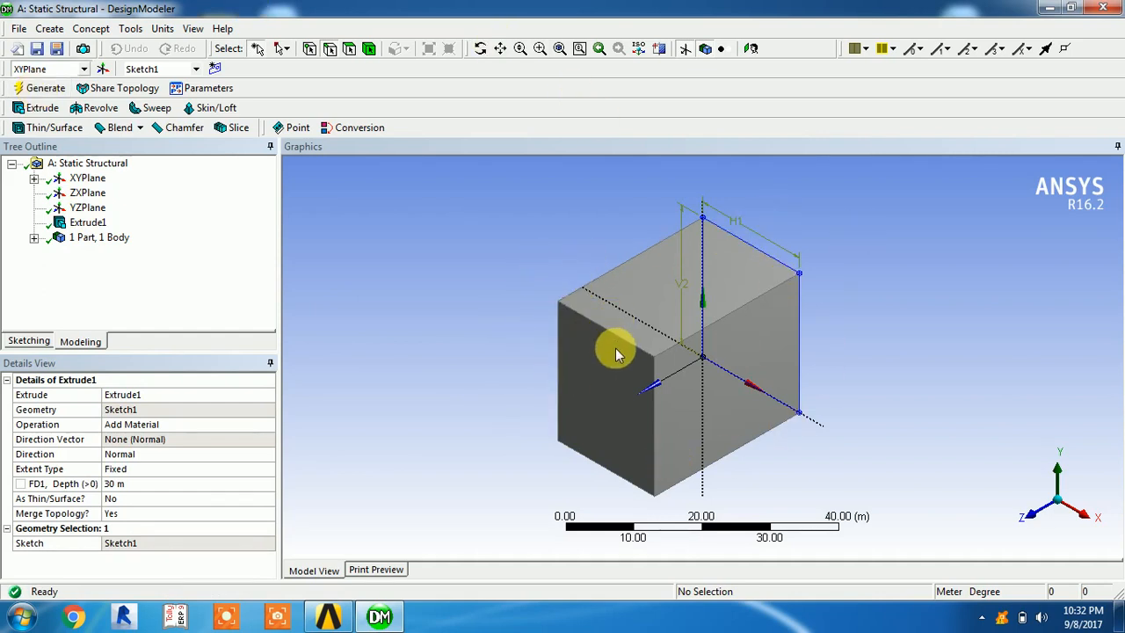
scroll(614, 353, "down", 2)
scroll(615, 356, "up", 4)
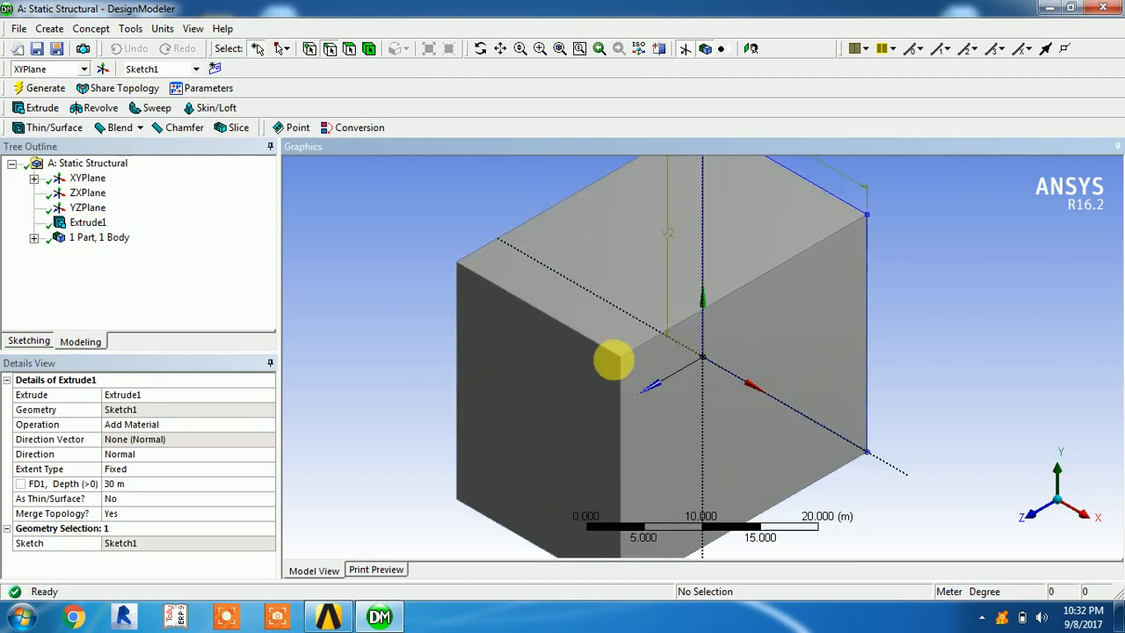
scroll(612, 352, "down", 2)
middle_click_drag(627, 389, 466, 339)
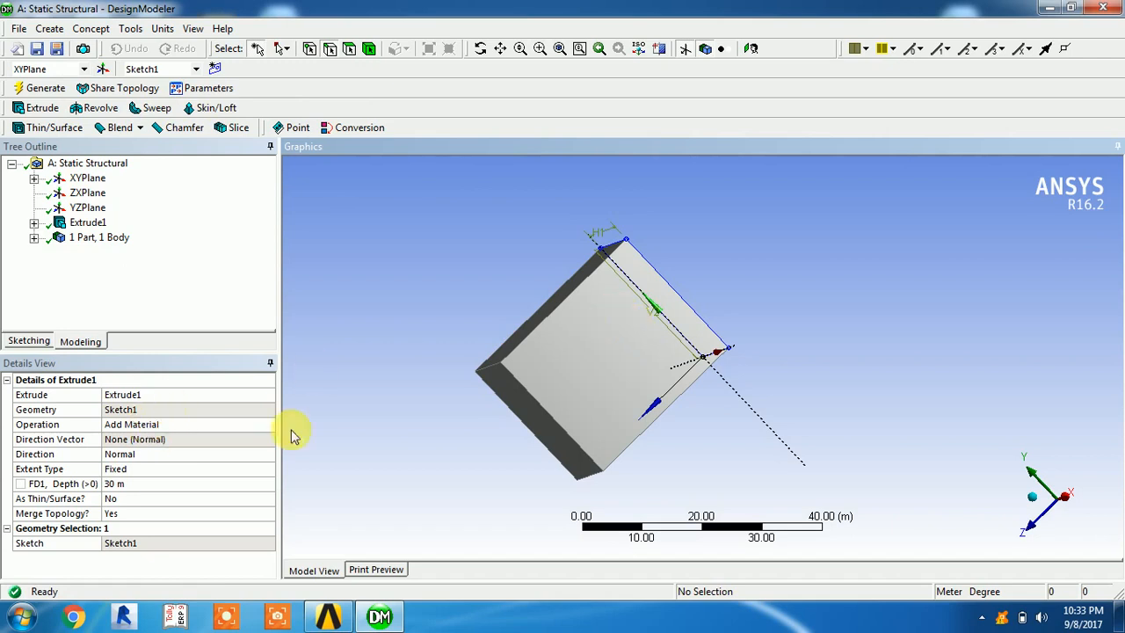
mouse_move(537, 392)
middle_mouse_down()
mouse_move(793, 409)
mouse_move(878, 477)
mouse_move(753, 447)
mouse_move(853, 442)
mouse_move(877, 492)
mouse_move(763, 451)
middle_mouse_up()
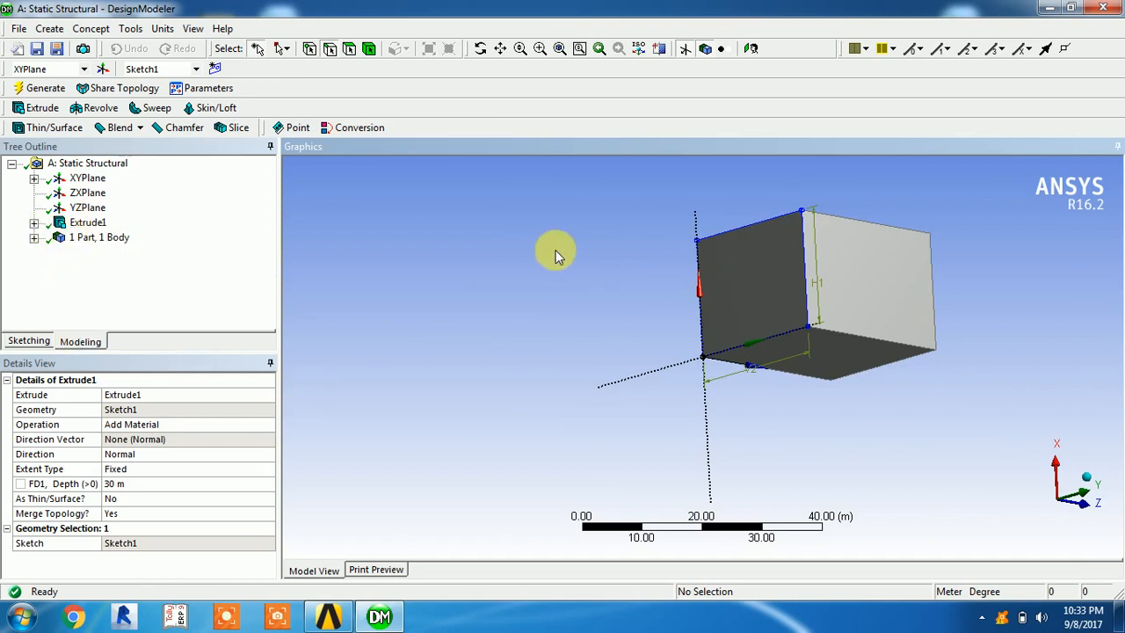
Create a second sketch on the XYPlane and draw a rectangle about 7.9 m wide and 10.1 m high inside the block's outline
left_click(216, 70)
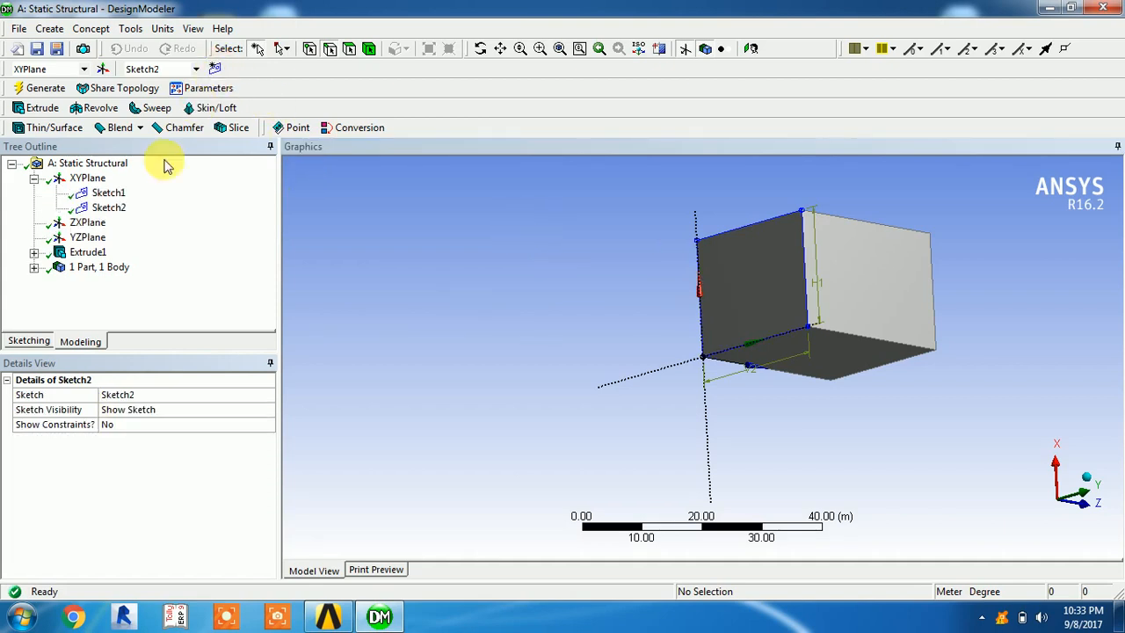
left_click(123, 209)
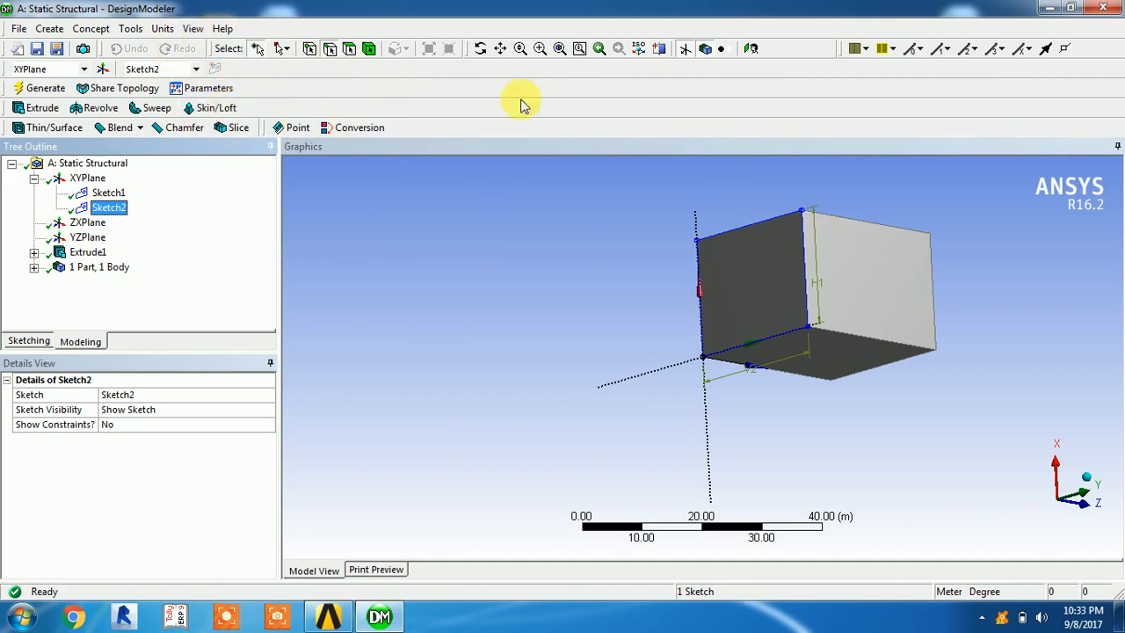
left_click(747, 50)
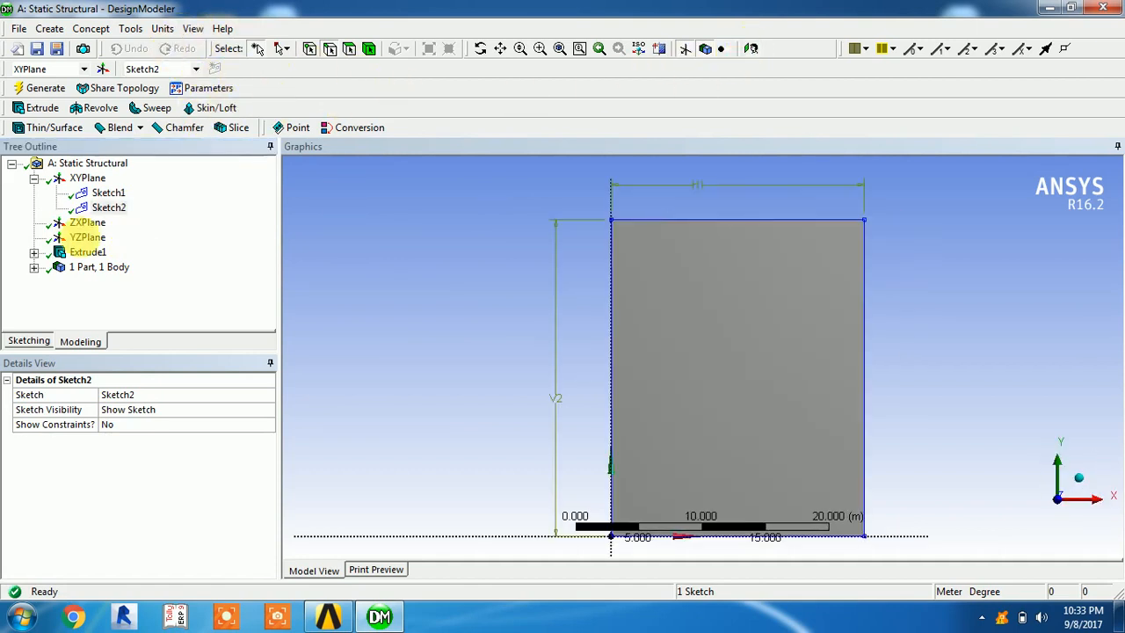
left_click(33, 343)
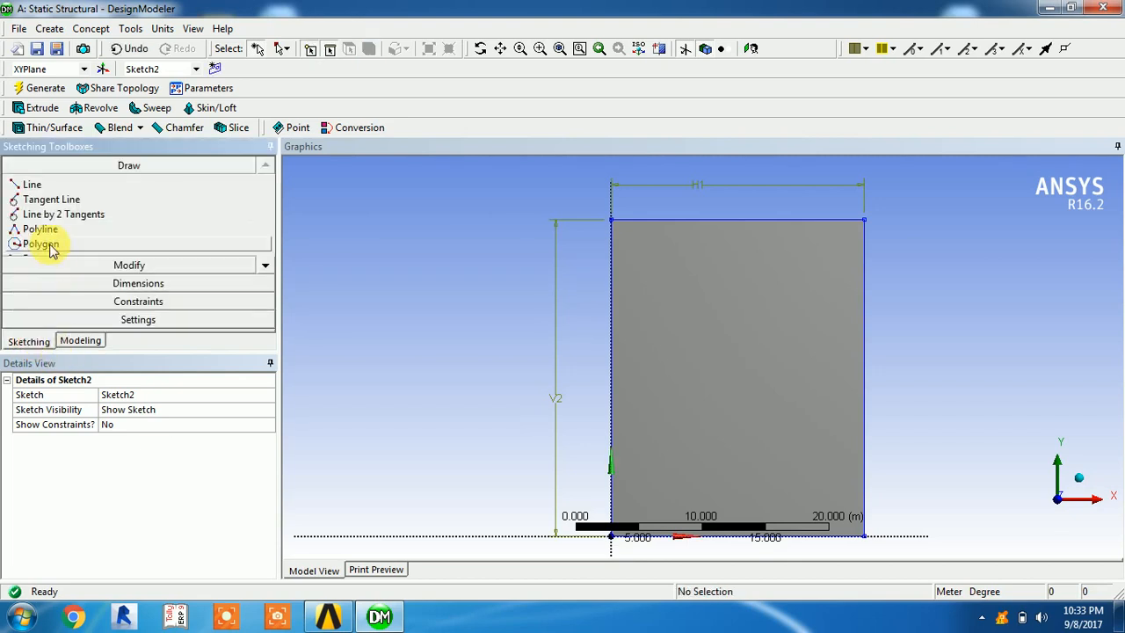
left_click(265, 266)
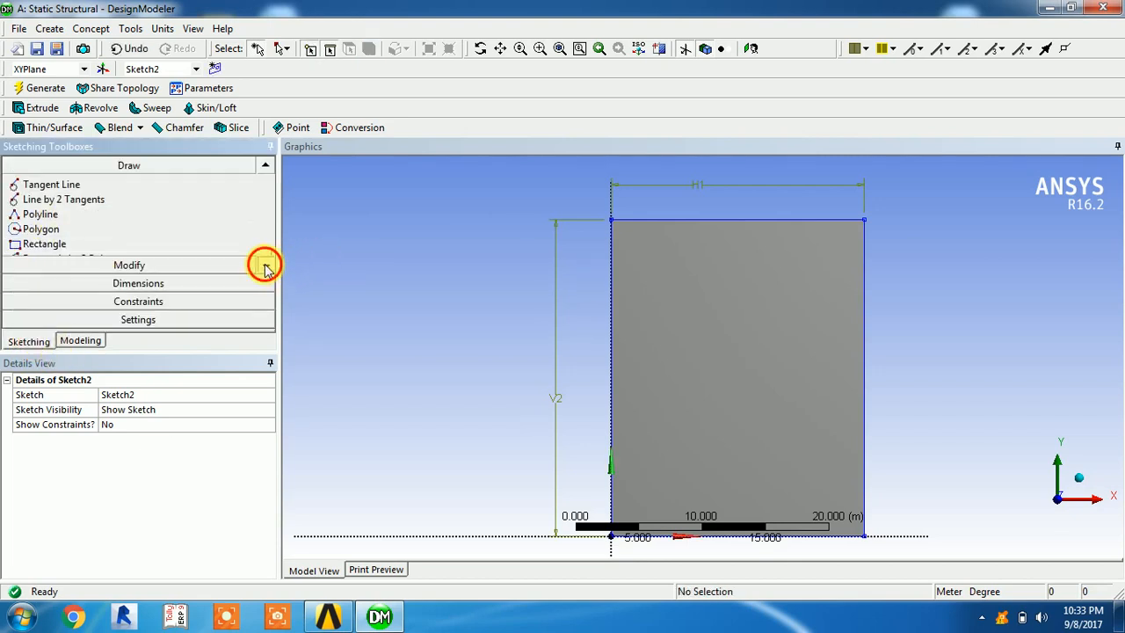
left_click(265, 265)
left_click(44, 229)
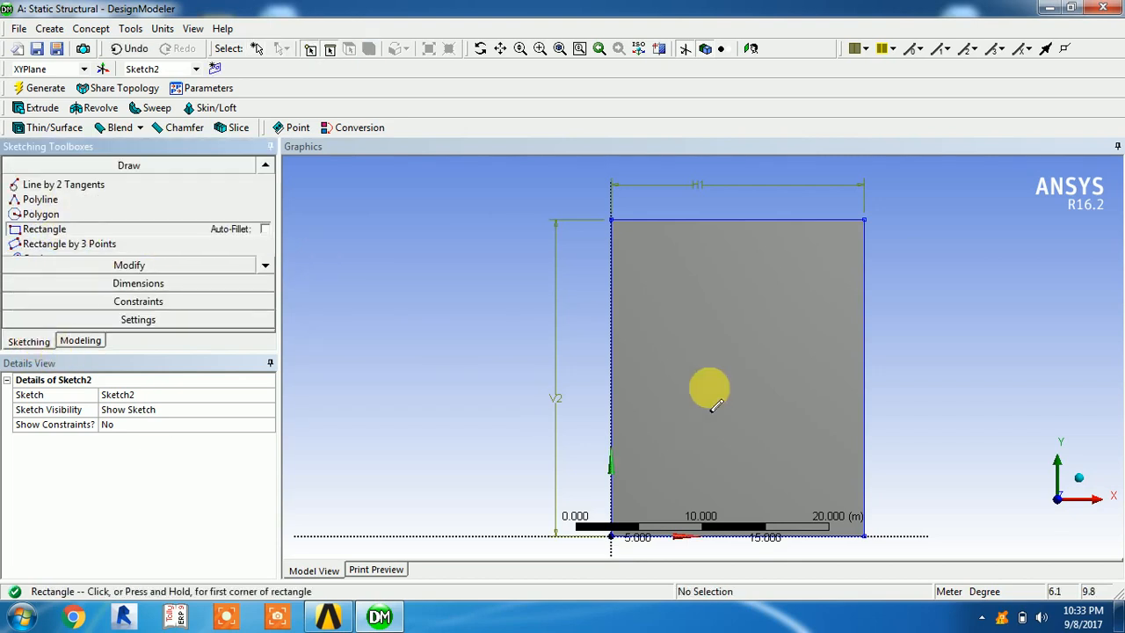
left_click(689, 318)
left_click(788, 444)
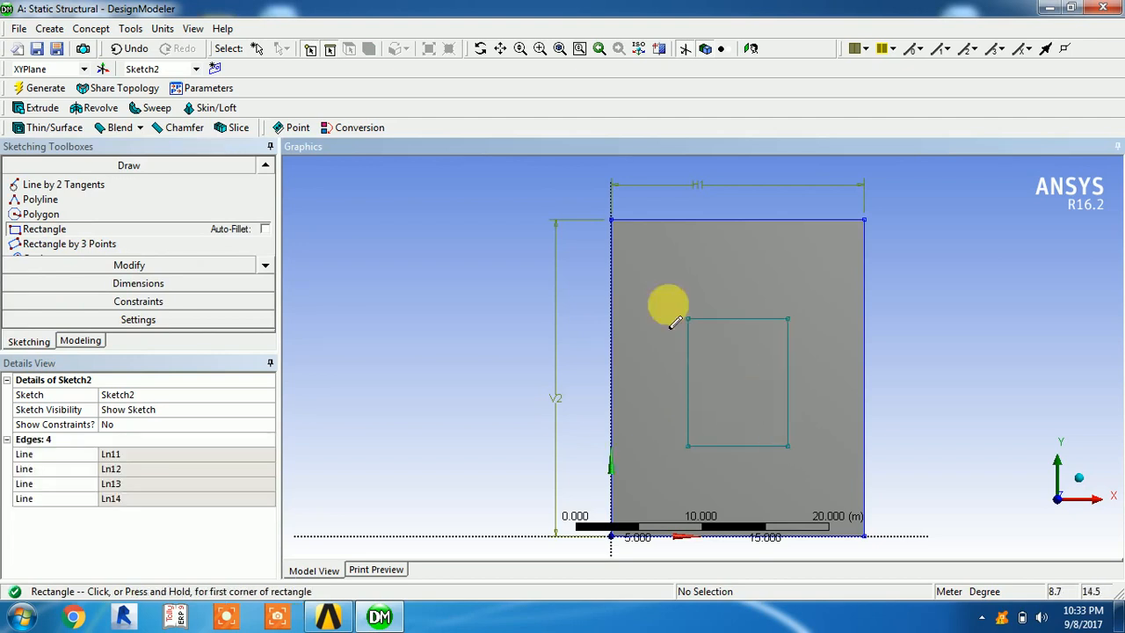
Add general dimensions to the inner rectangle's upper horizontal edge and the vertical edge farthest from the Y axis
left_click(138, 283)
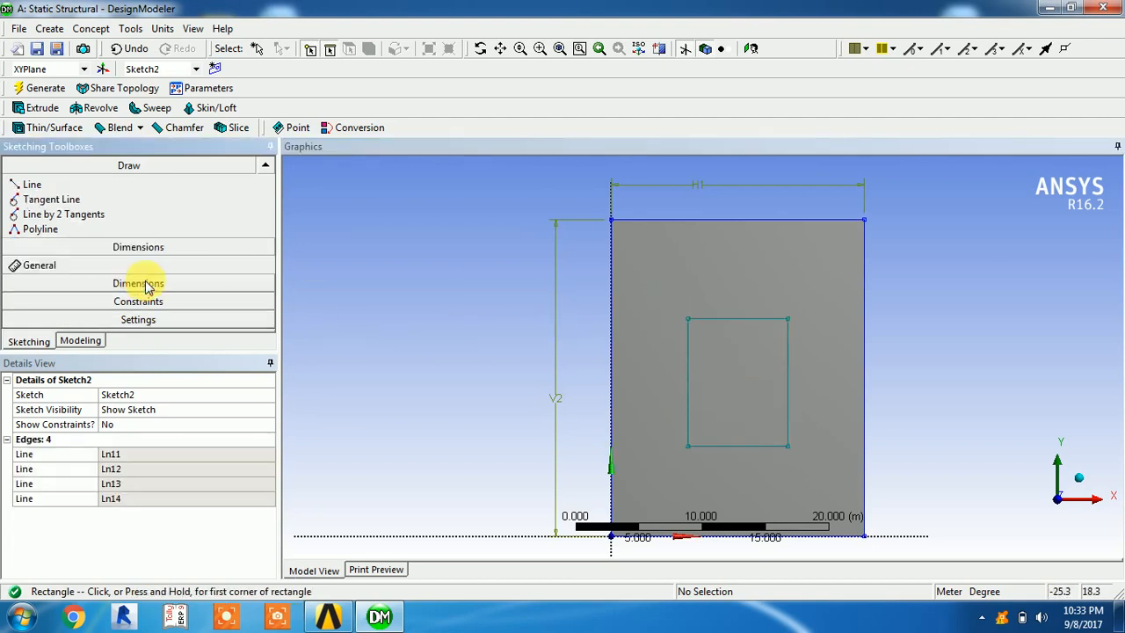
left_click(751, 318)
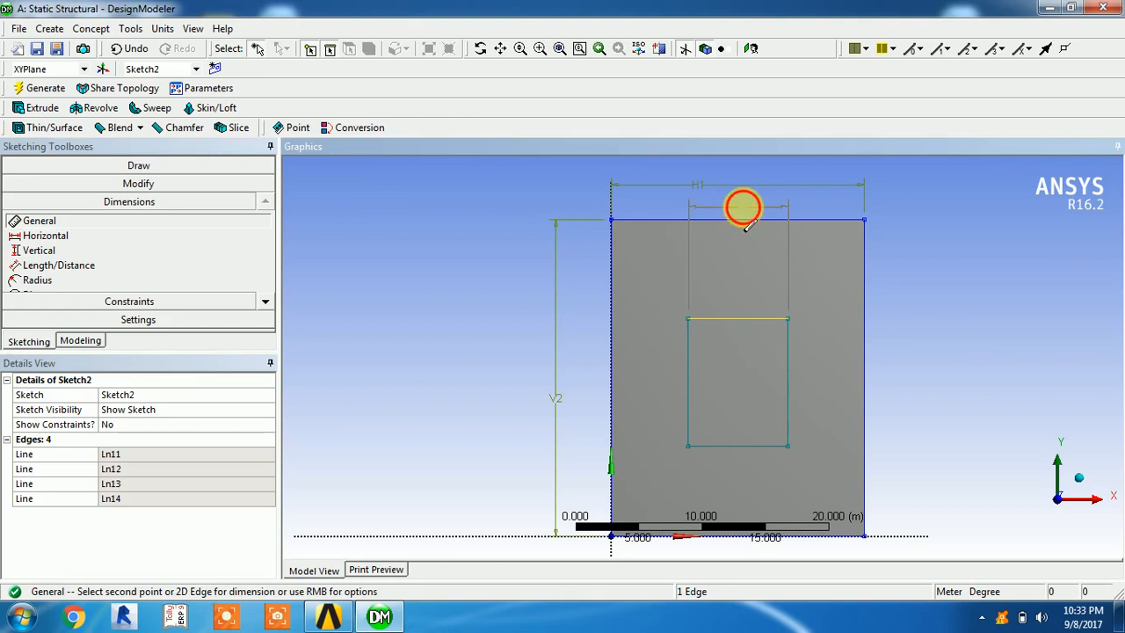
left_click(743, 206)
left_click(787, 356)
left_click(969, 420)
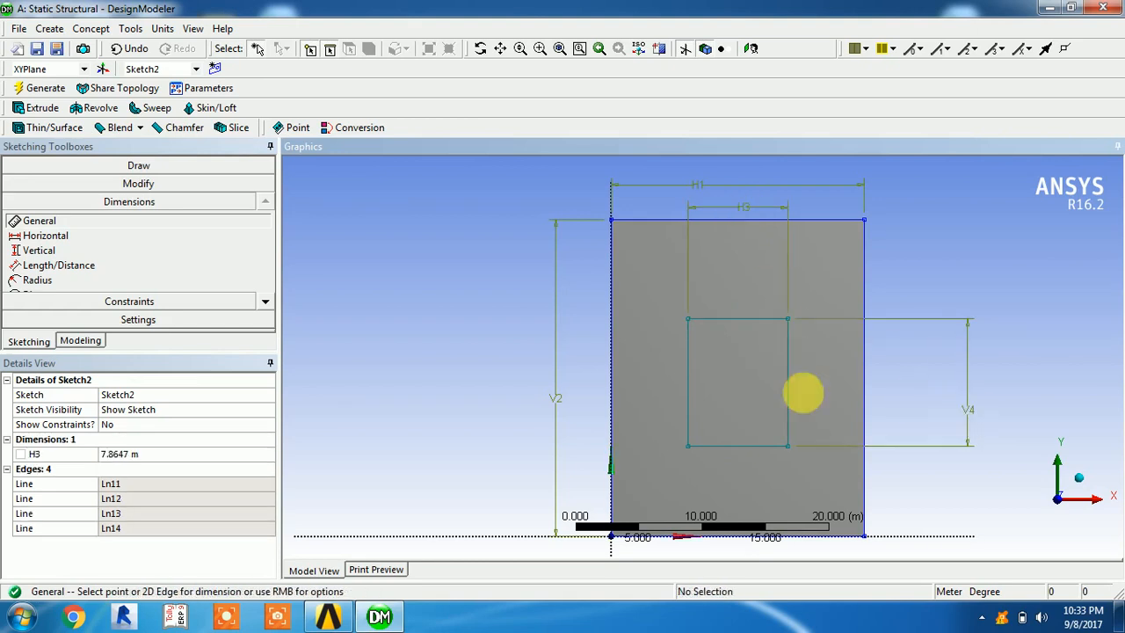
Add Length/Distance dimensions from the inner rectangle's upper edge to the block's upper edge and from its nearest vertical edge to the Y axis
left_click(61, 265)
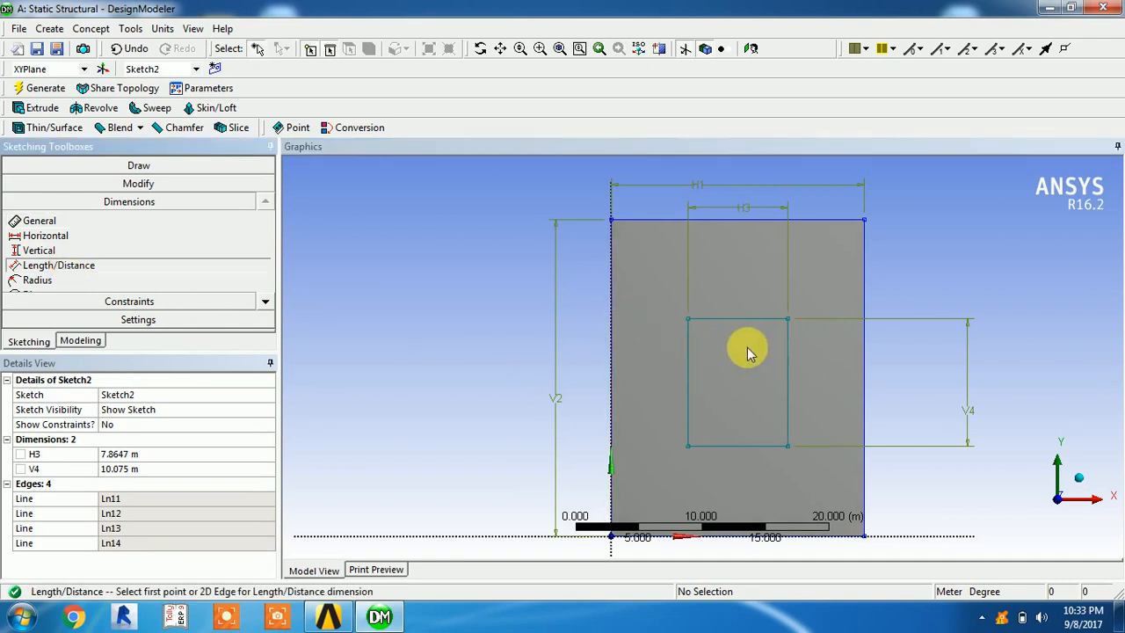
left_click(720, 321)
left_click(698, 222)
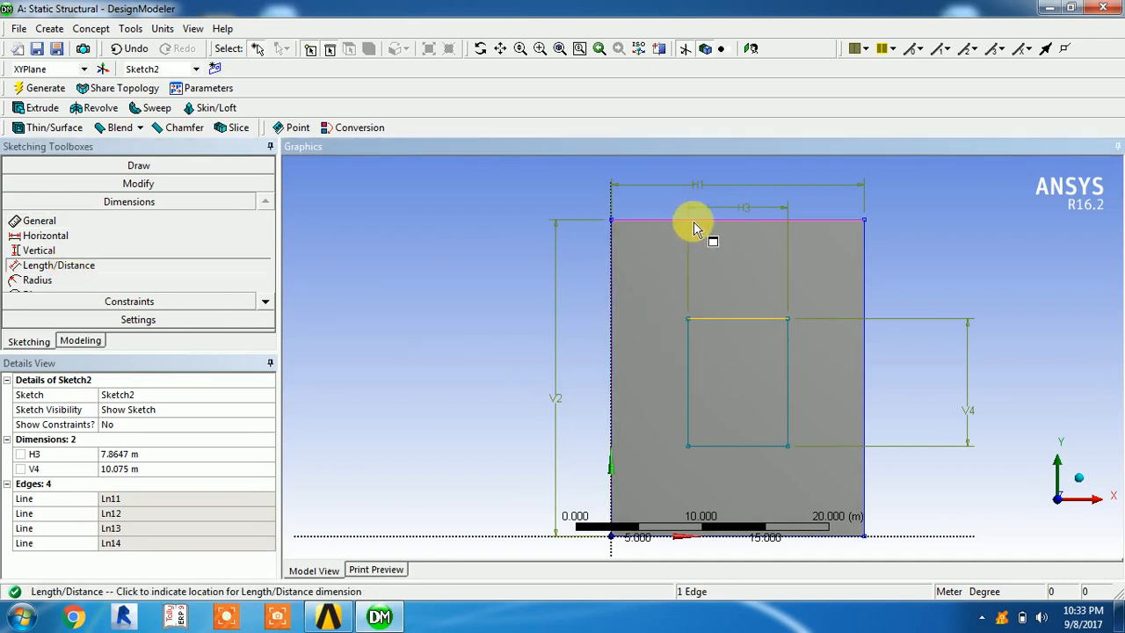
left_click(468, 273)
left_click(687, 390)
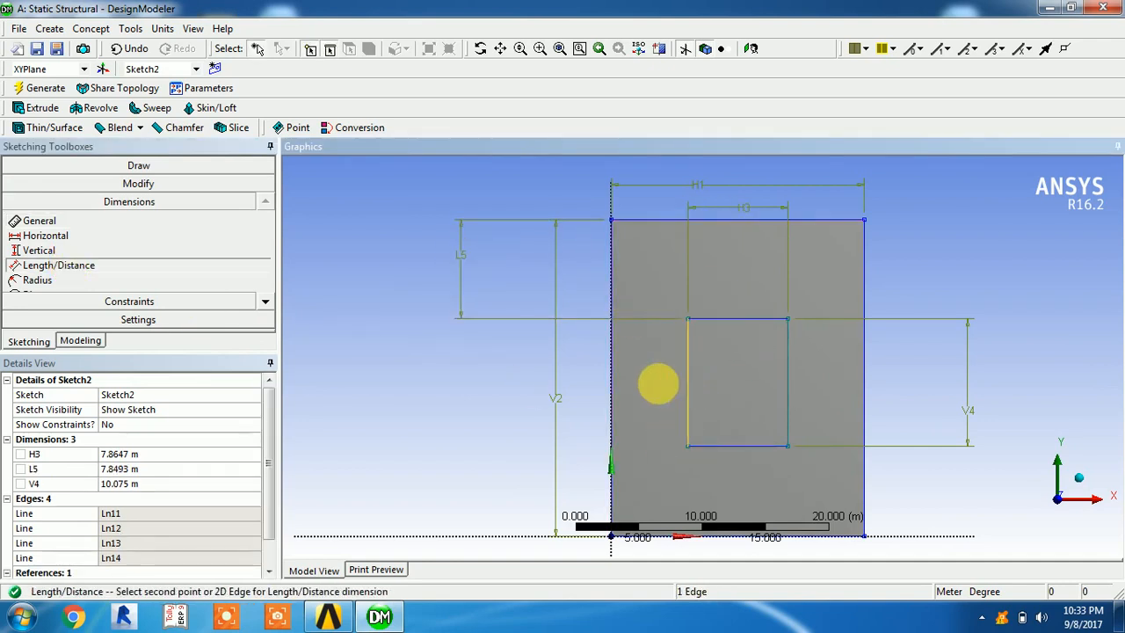
left_click(611, 372)
left_click(502, 395)
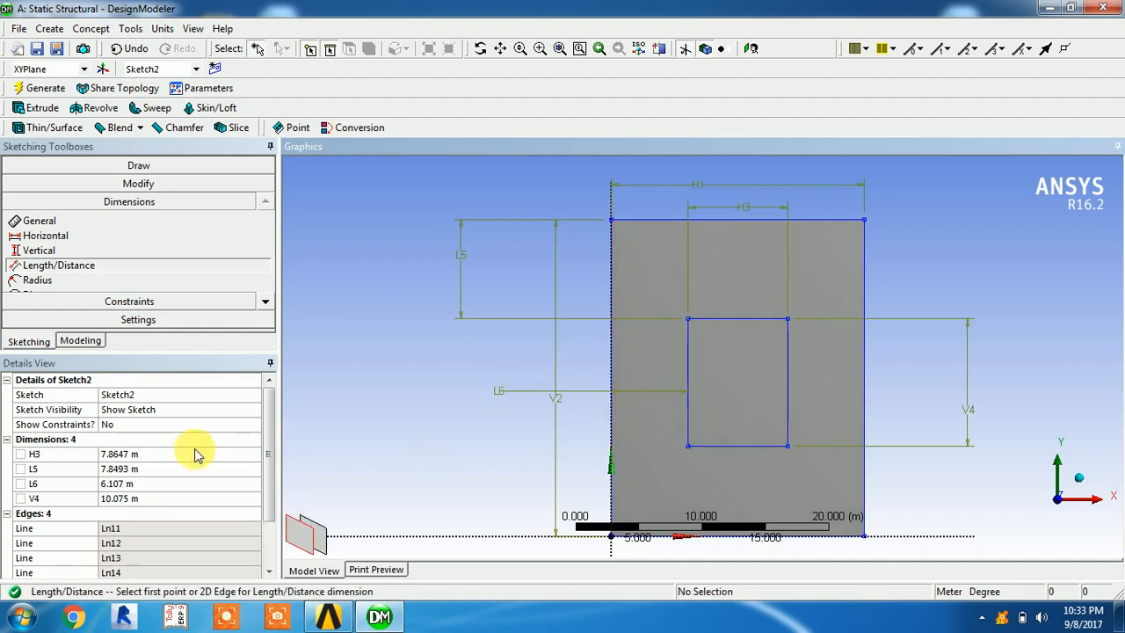
Set the inner rectangle's width H3 to 5 m and its distance L5 from the block's upper edge to 10 m
left_click(138, 453)
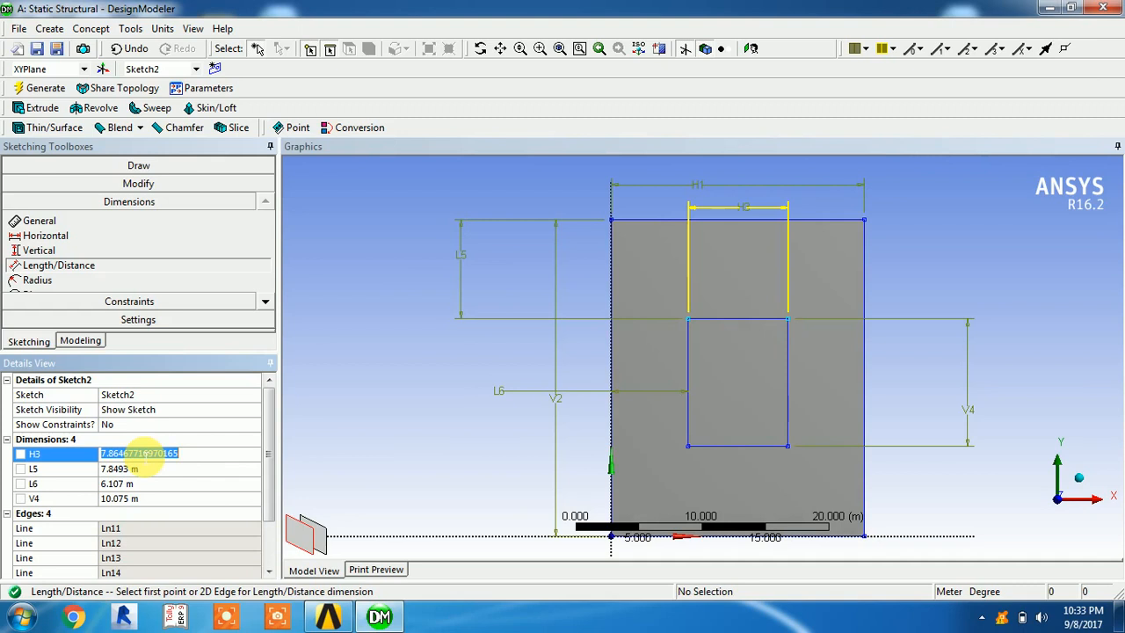
type("5")
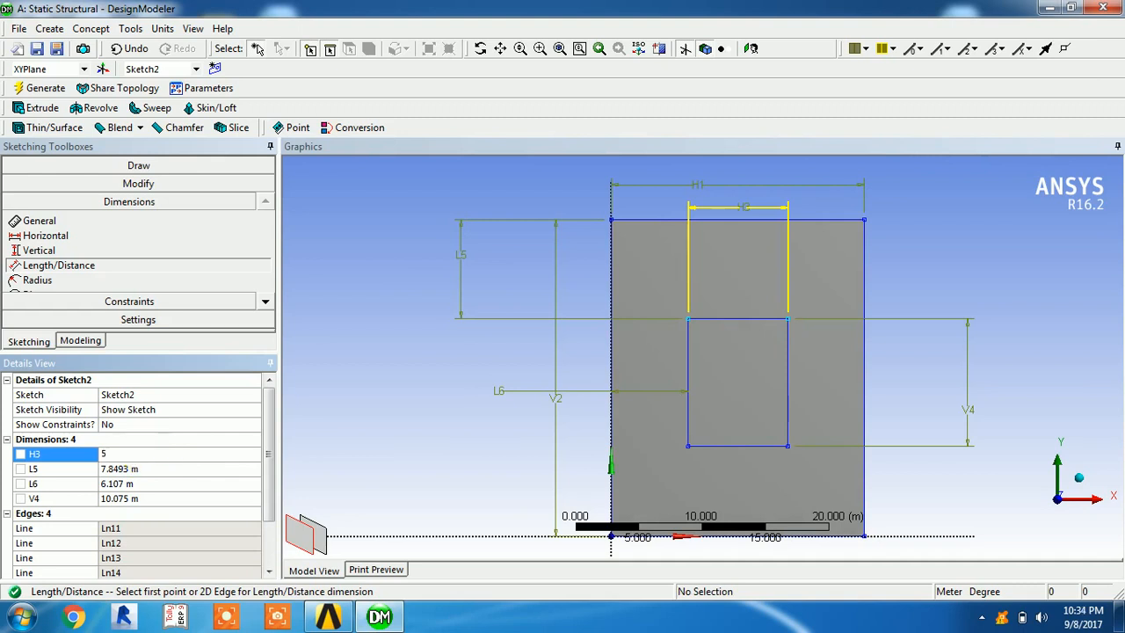
key("Return")
left_click(148, 470)
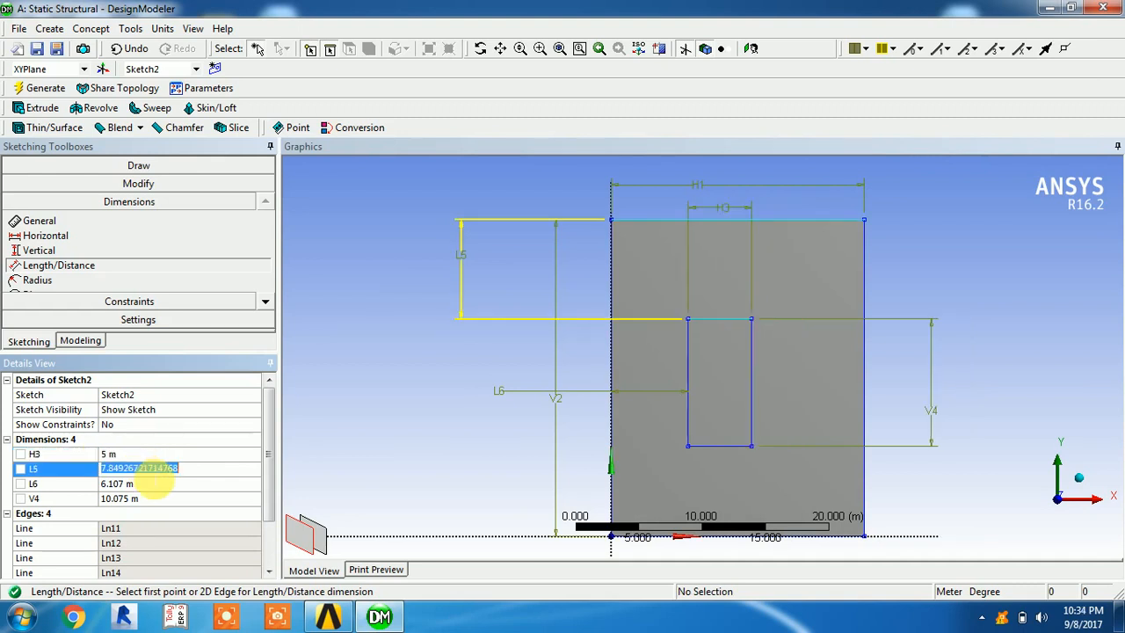
type("10")
key("Return")
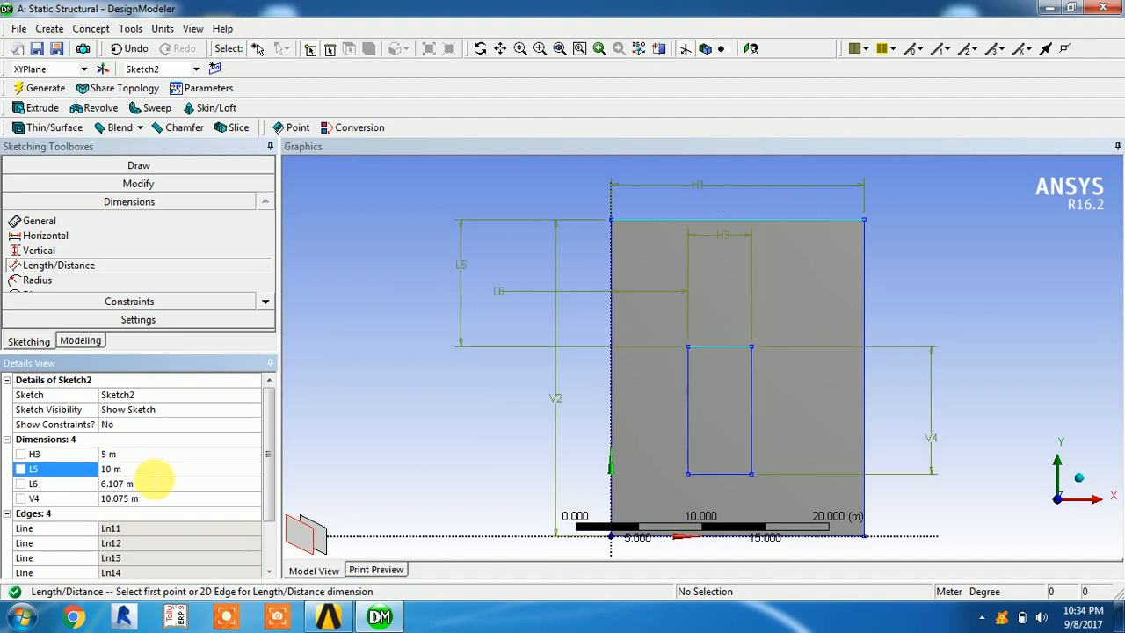
Set the inner rectangle's distance L6 from the Y axis to 6 m and its height V4 to 6 m
left_click(146, 483)
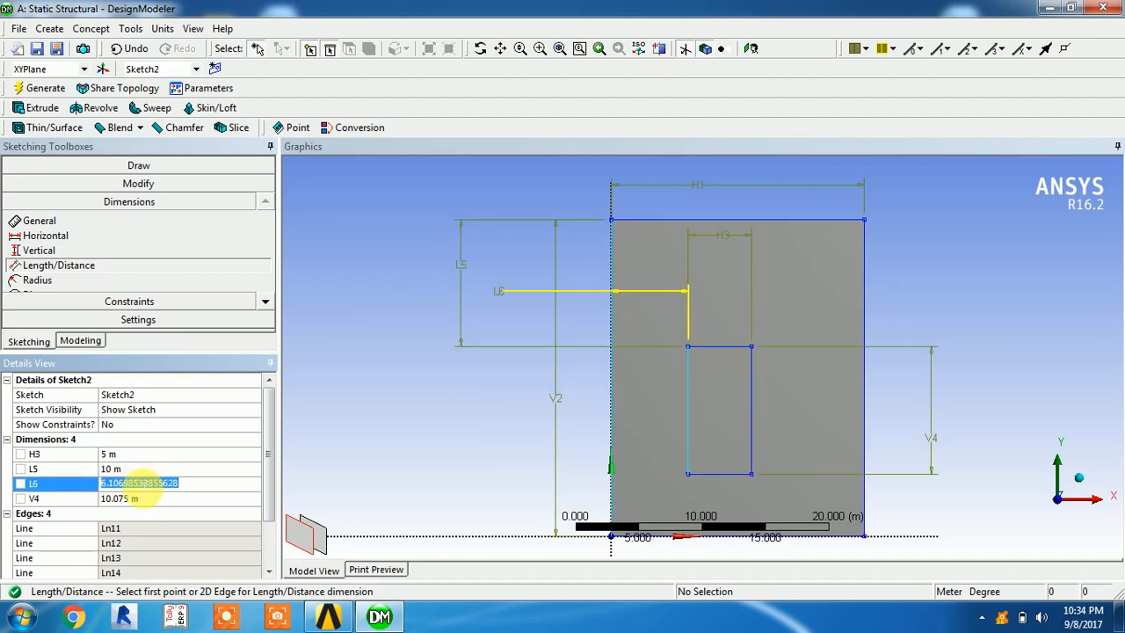
type("6")
key("Return")
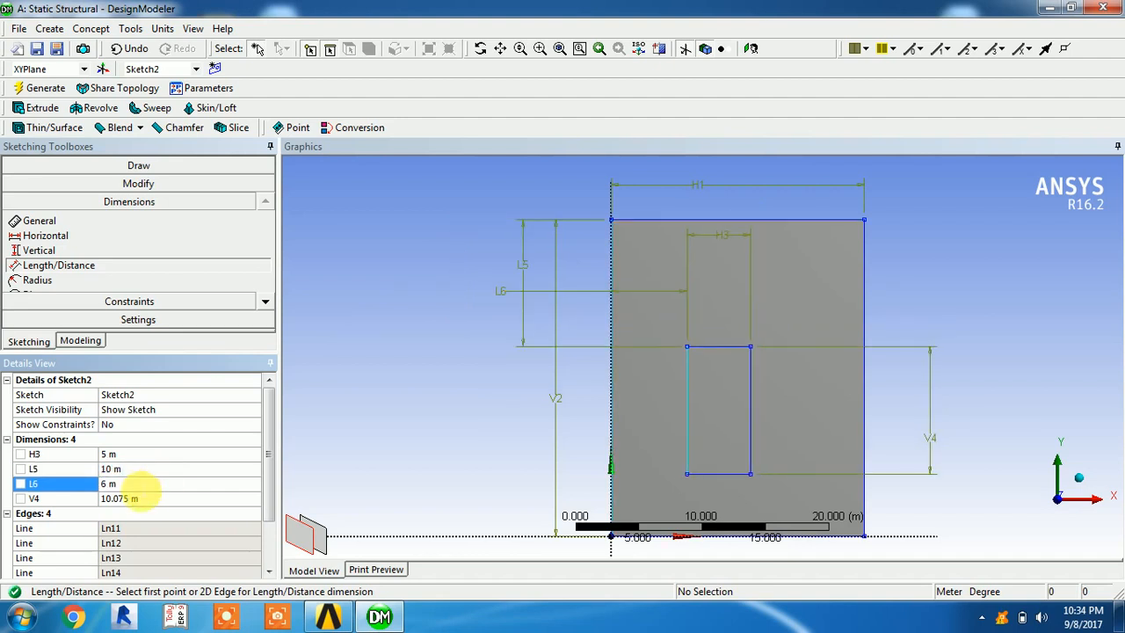
left_click(145, 498)
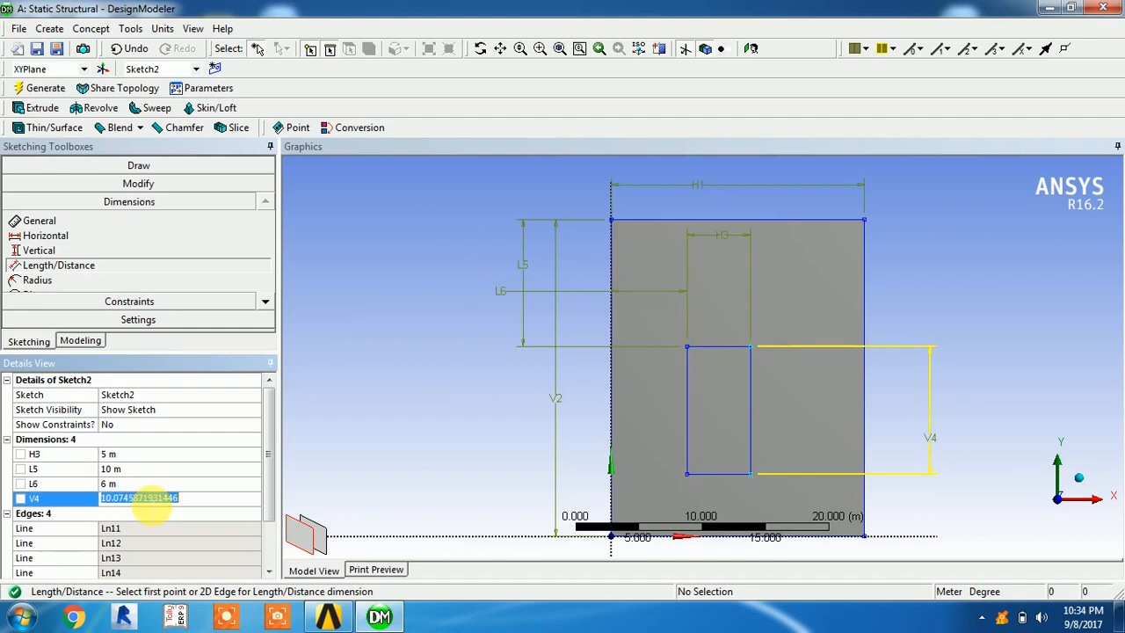
type("6")
key("Return")
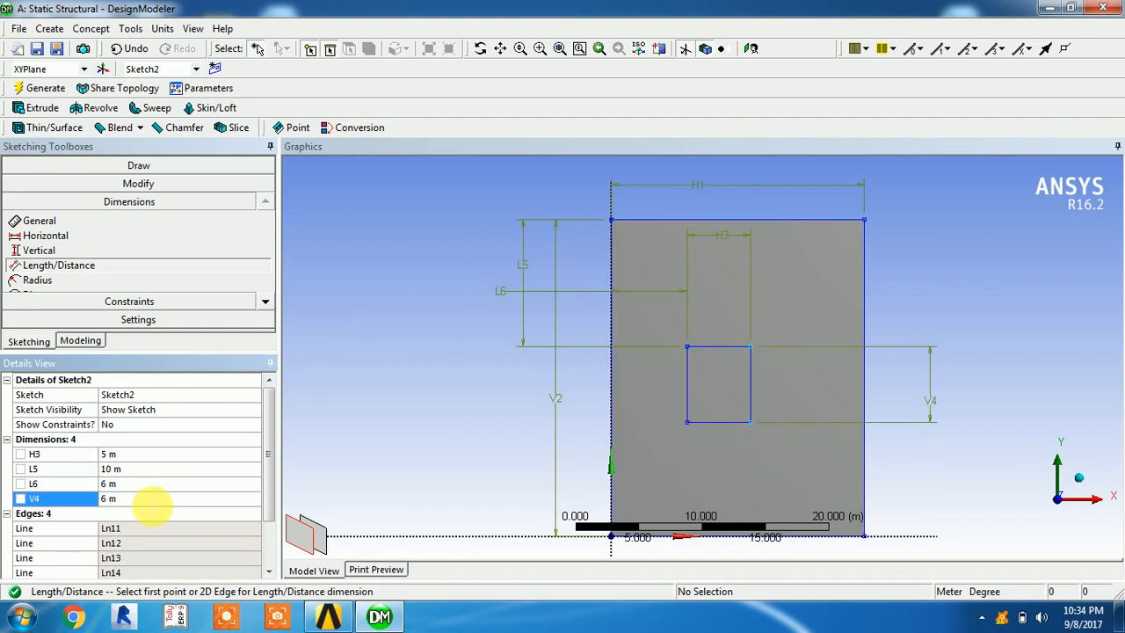
left_click(1085, 481)
middle_click_drag(1079, 463, 911, 484)
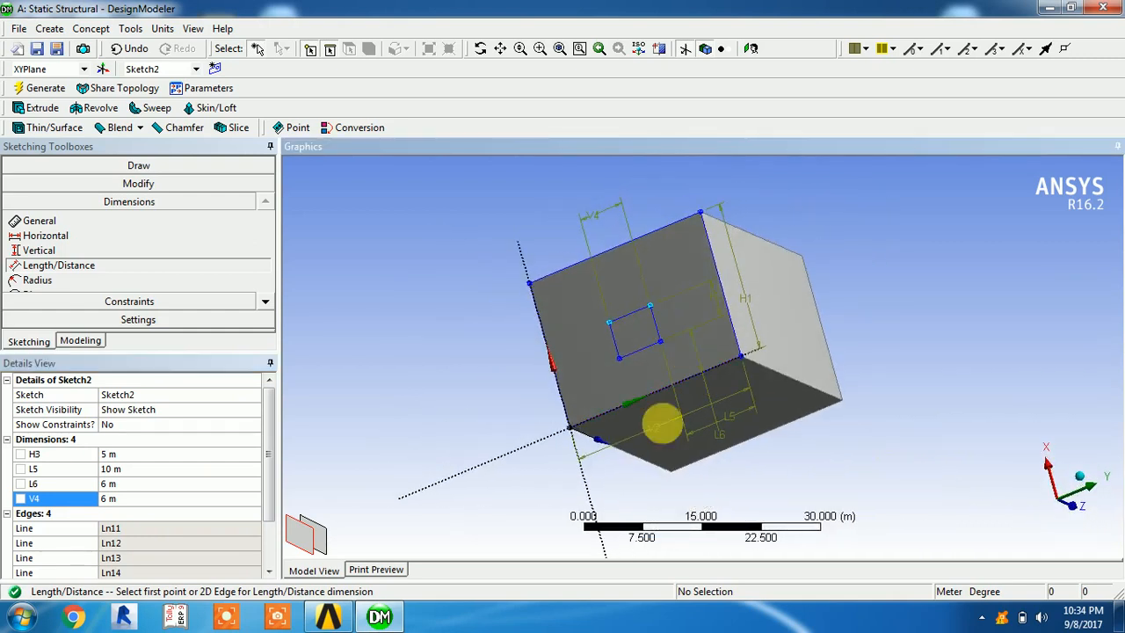
Extrude the inner rectangle sketch (Sketch2) 30 m as Cut Material through the block and generate the feature
left_click(47, 113)
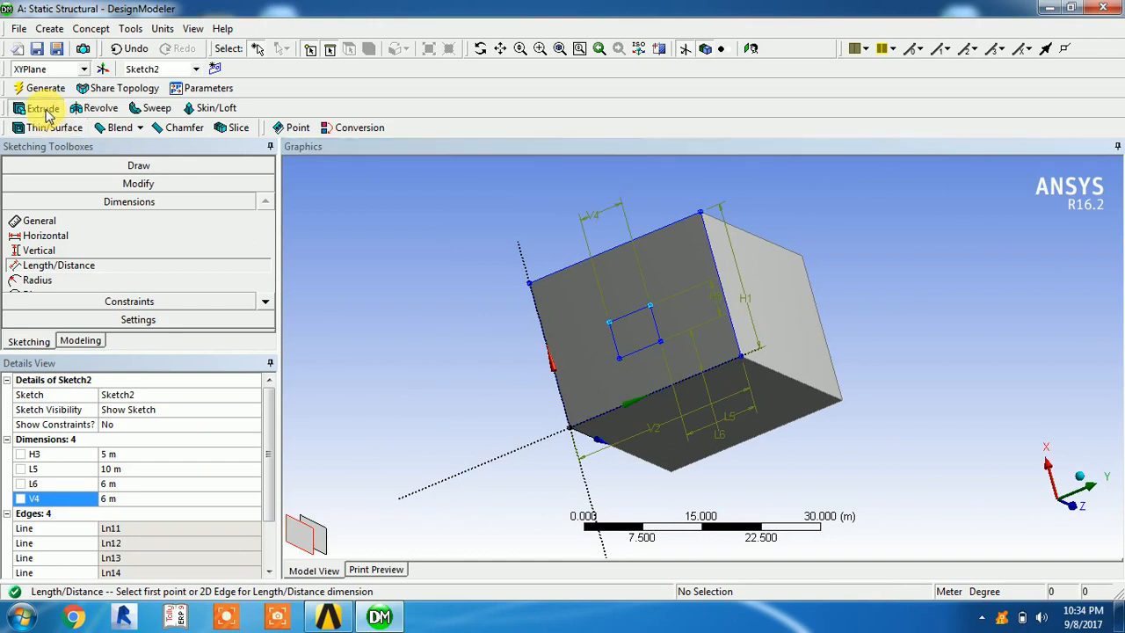
middle_click_drag(694, 334, 617, 270)
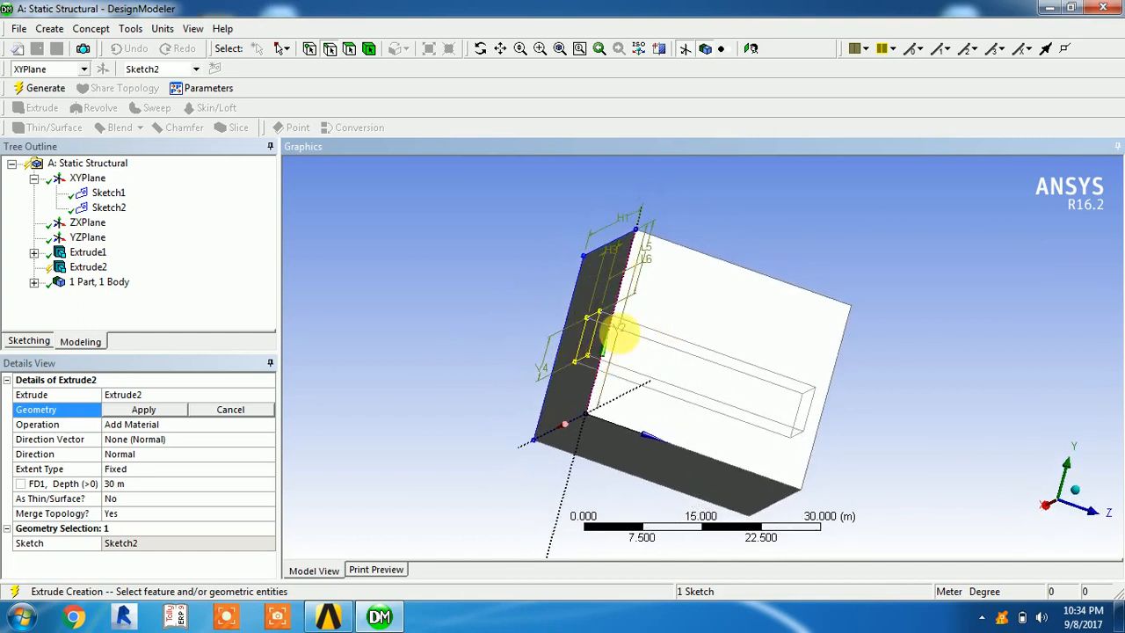
left_click(127, 411)
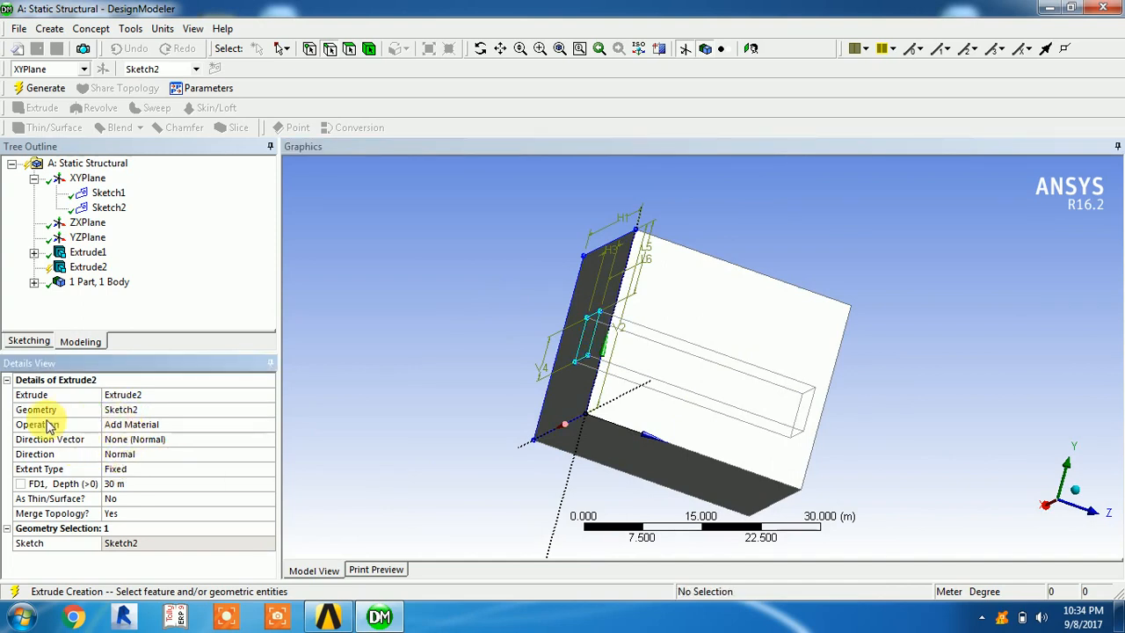
left_click(145, 426)
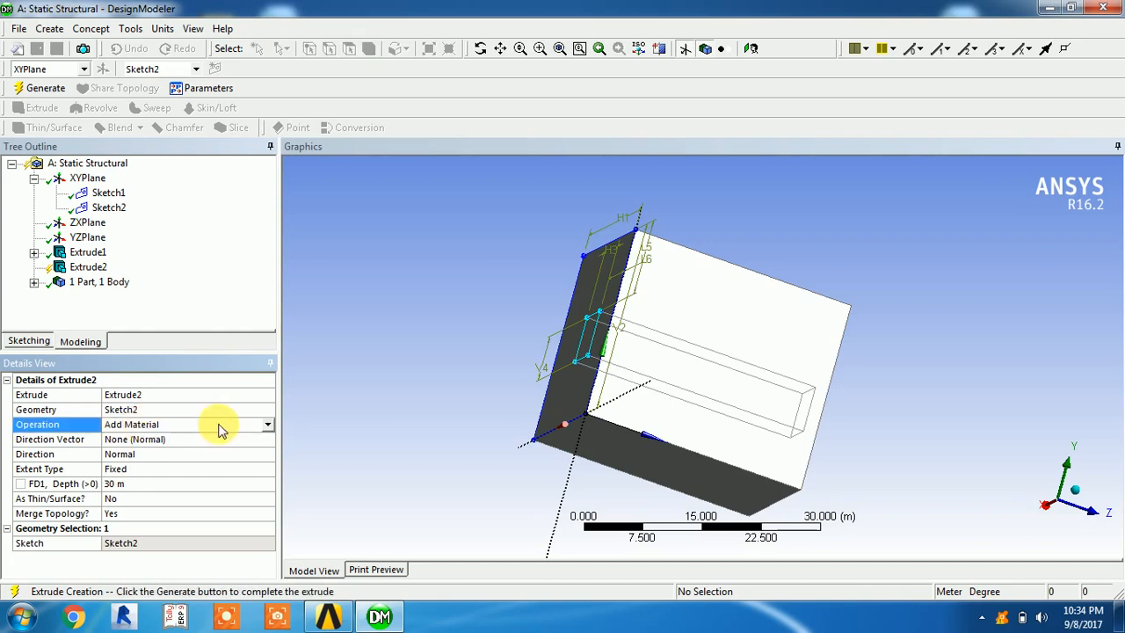
left_click(267, 426)
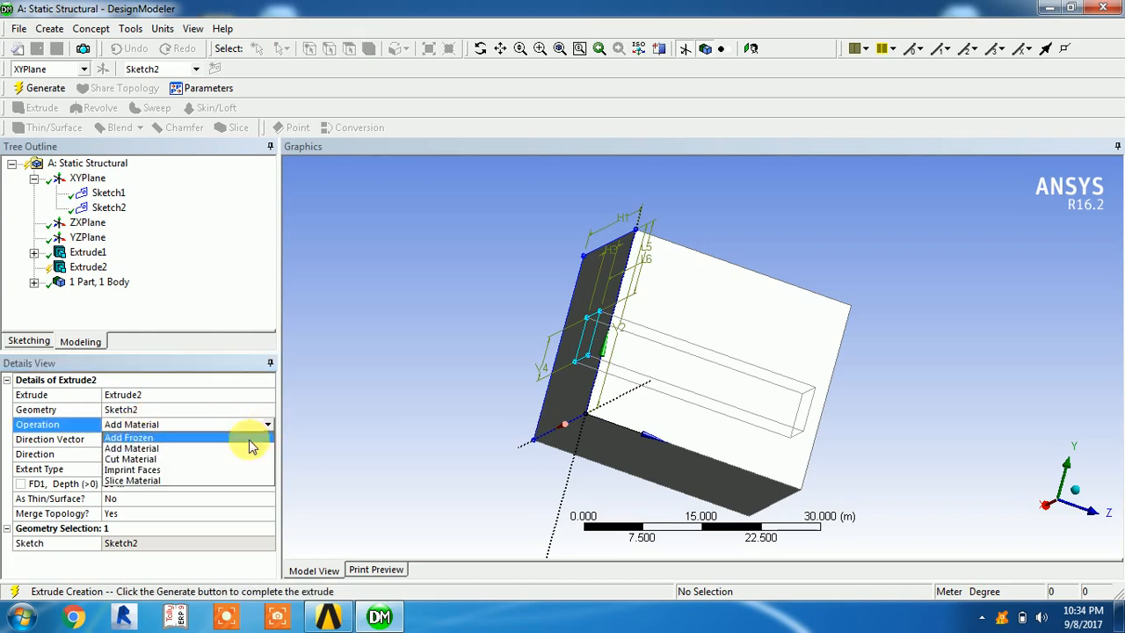
left_click(138, 459)
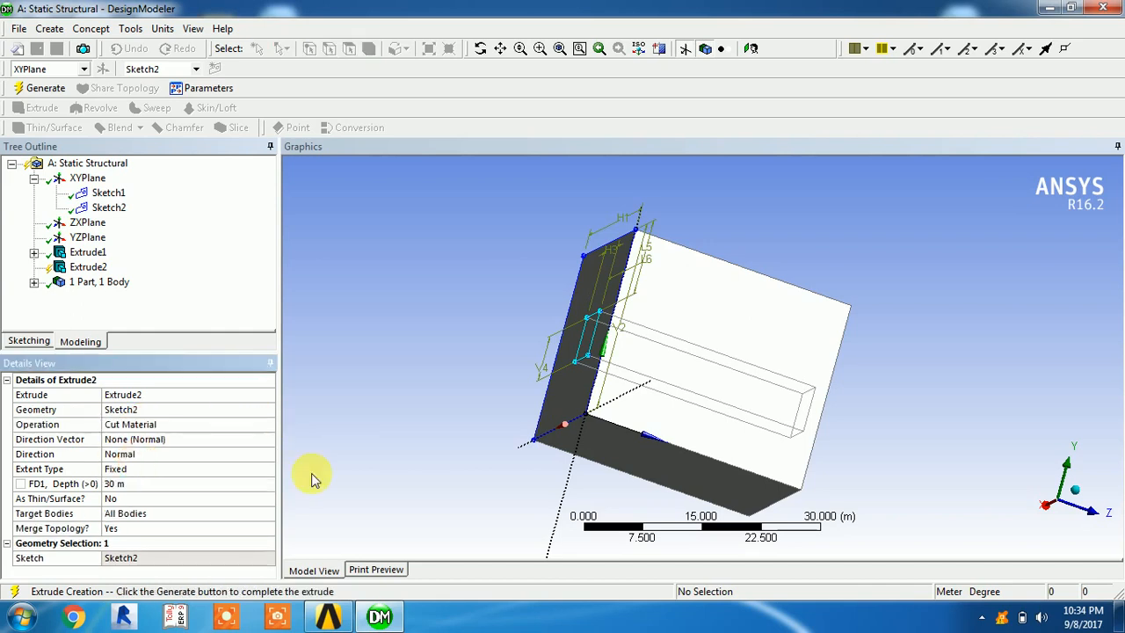
middle_click_drag(761, 389, 797, 421)
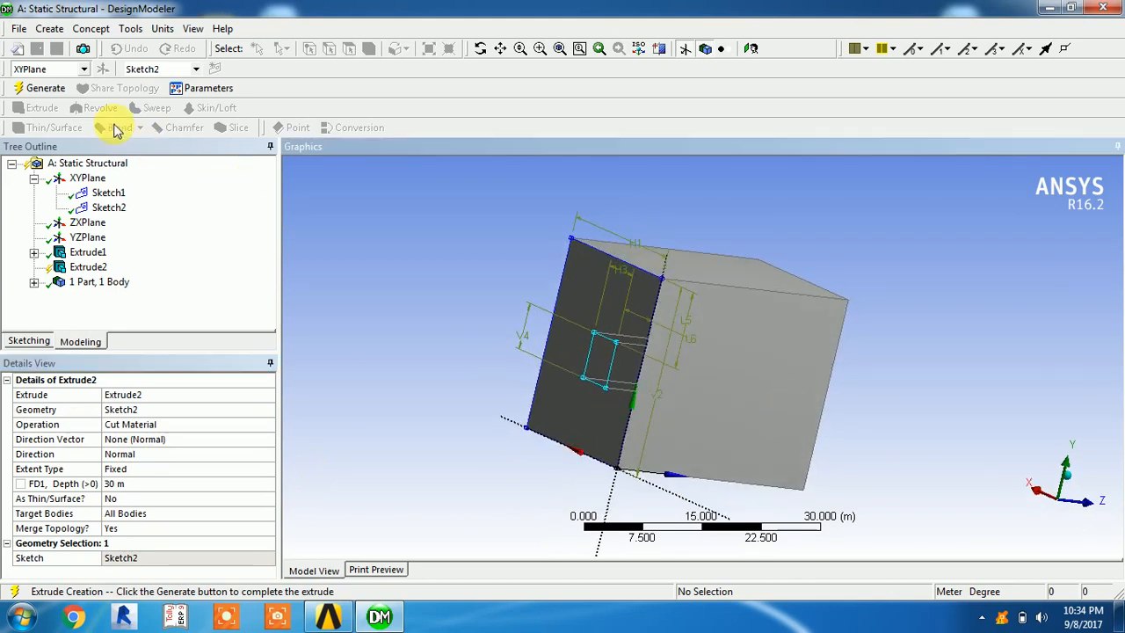
left_click(50, 96)
middle_click_drag(594, 407, 642, 403)
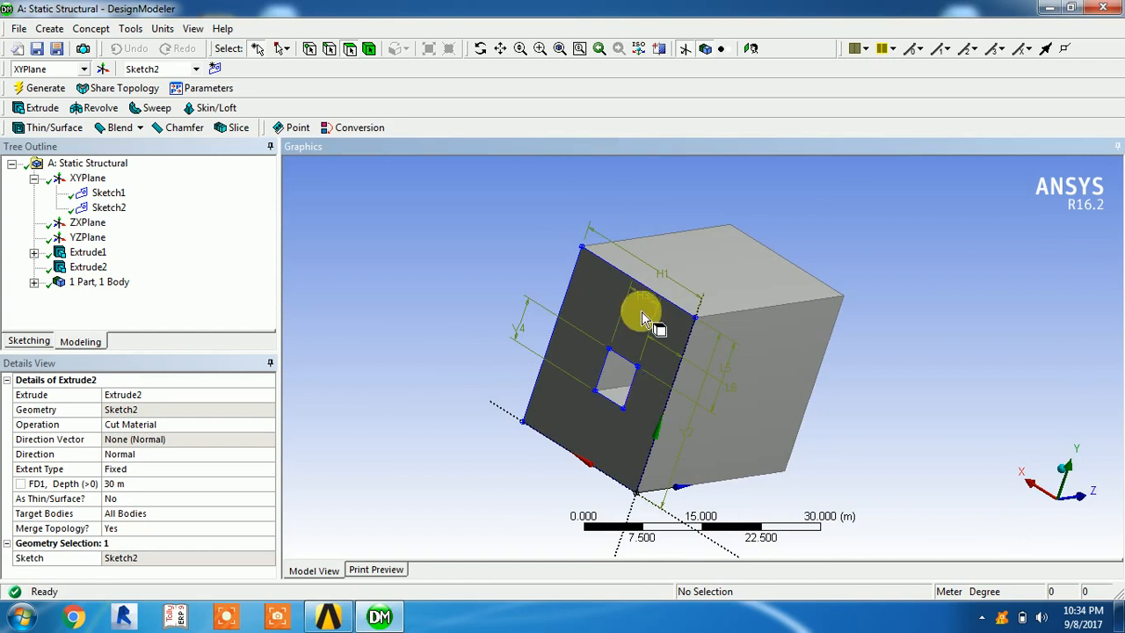
Change the operation of the inner rectangle's extrusion (Extrude2) to Add Material
left_click(136, 427)
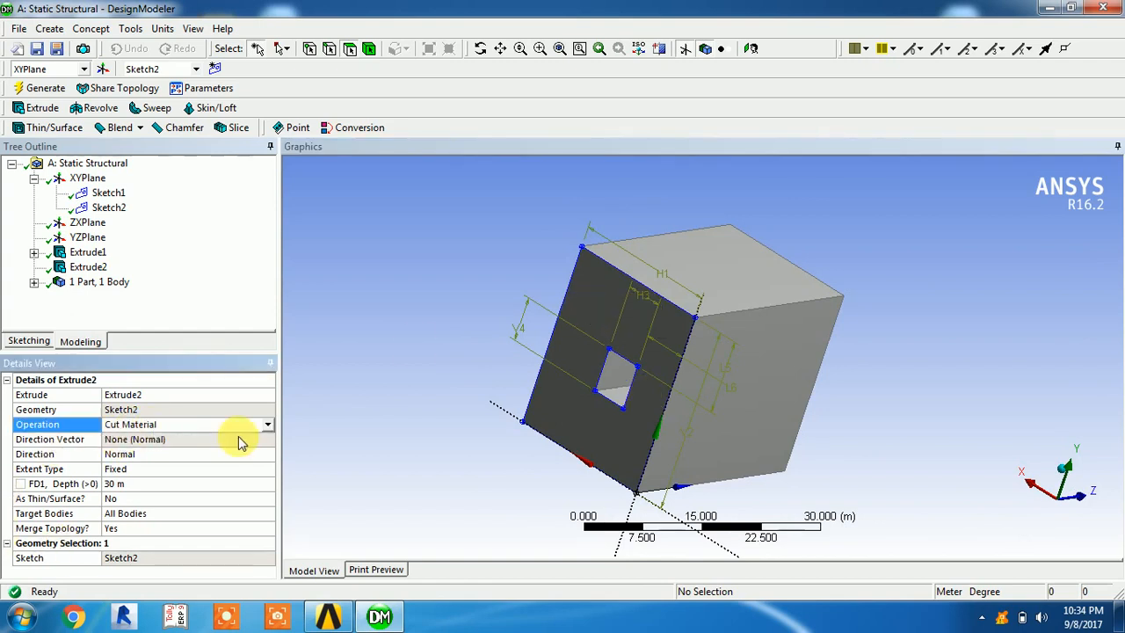
left_click(267, 425)
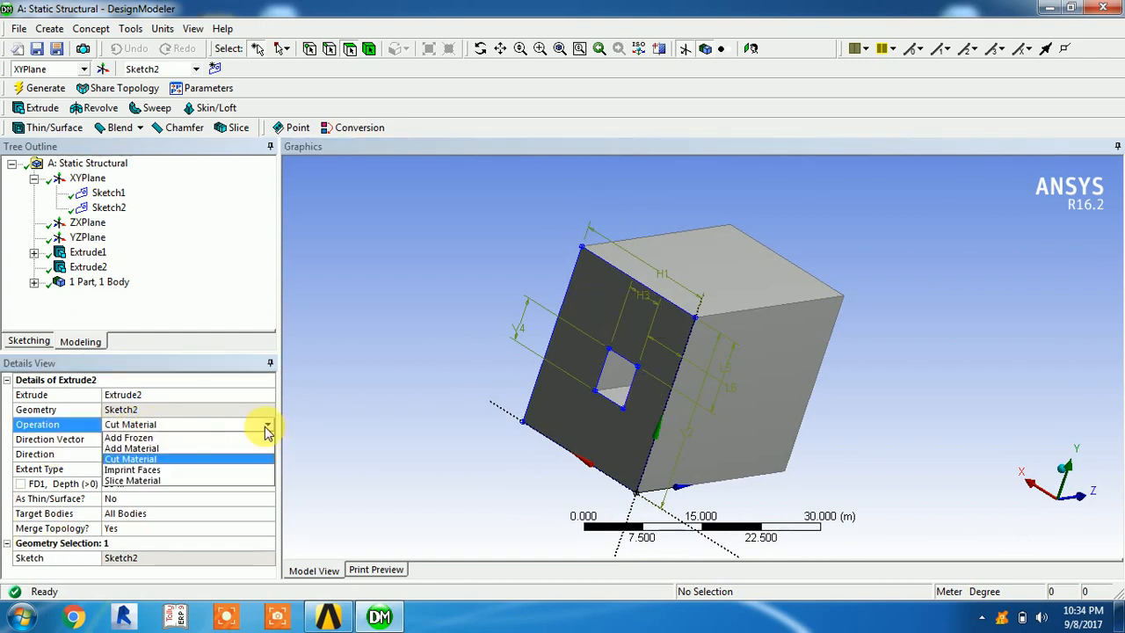
left_click(173, 450)
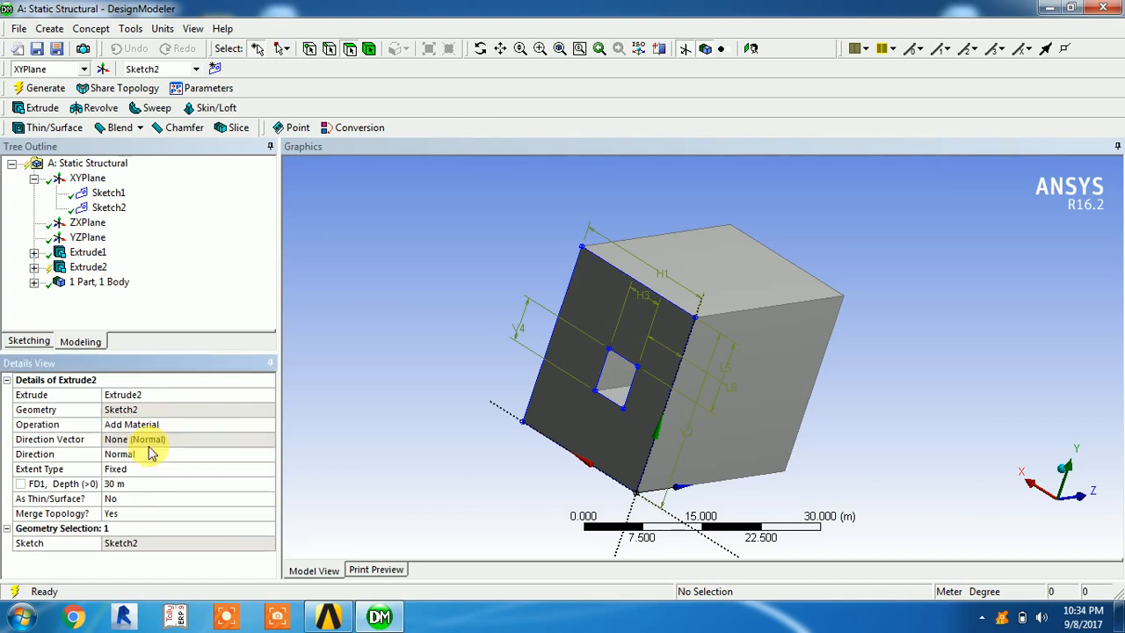
left_click(356, 451)
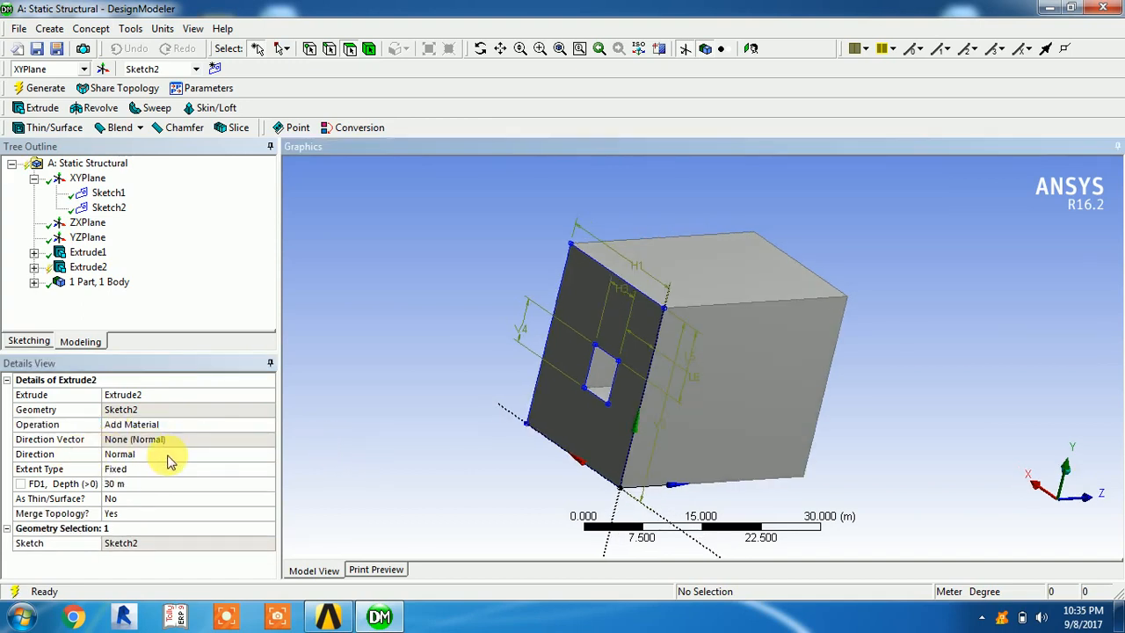
Set the direction of Extrude2 to Reversed and regenerate the model, so the bar projects from the block's sketched face
left_click(219, 457)
left_click(267, 454)
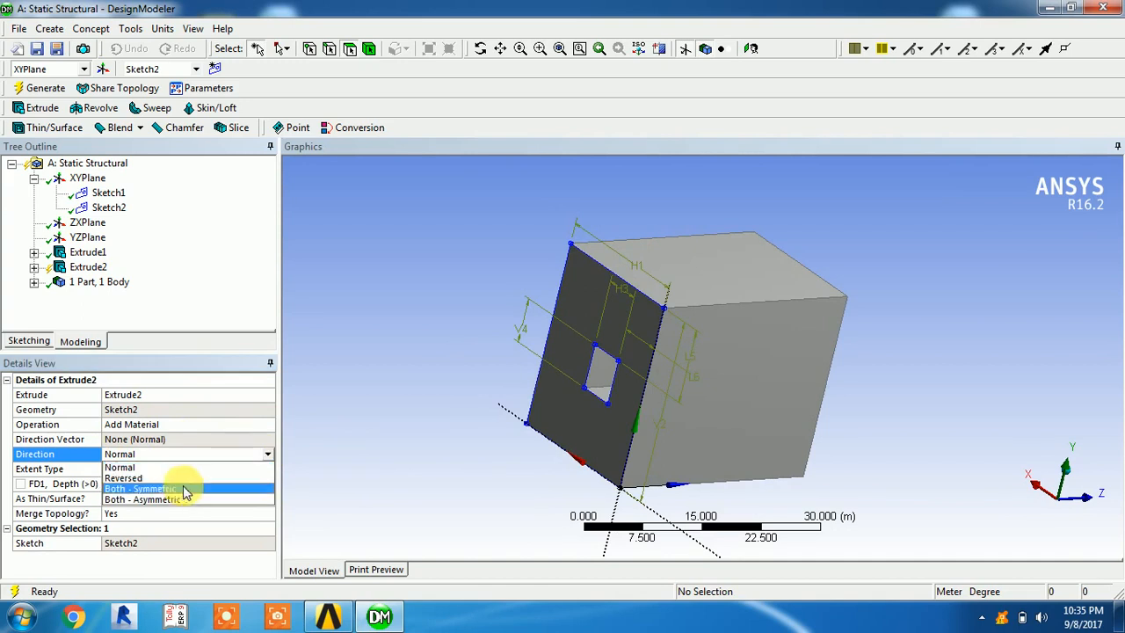
left_click(164, 479)
middle_click_drag(562, 455, 597, 457)
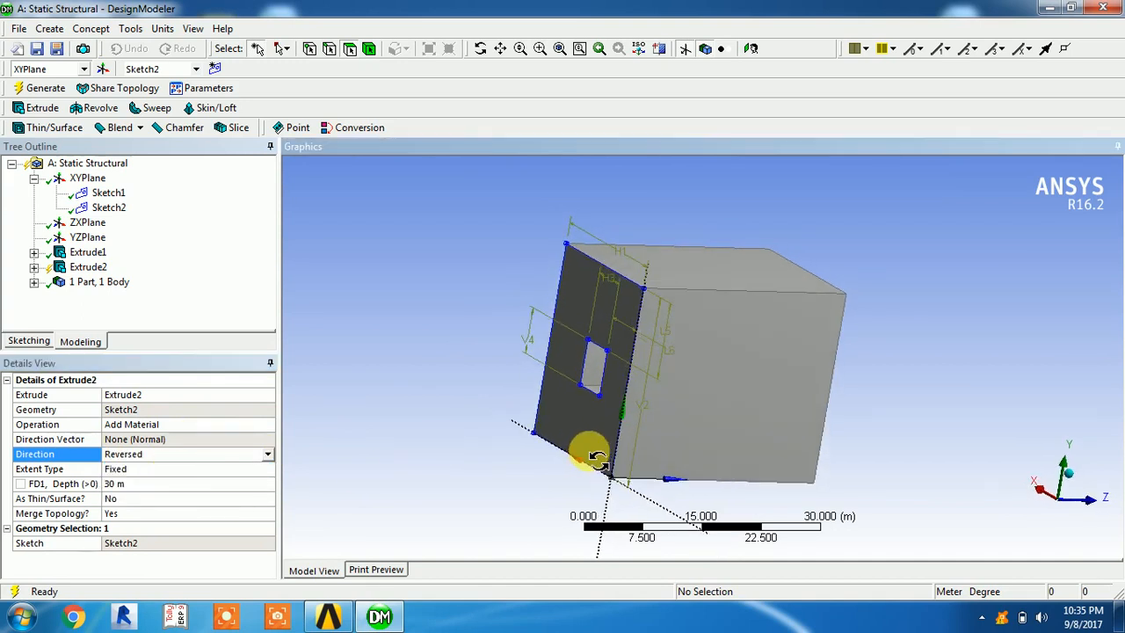
left_click(34, 88)
middle_click_drag(515, 395, 648, 369)
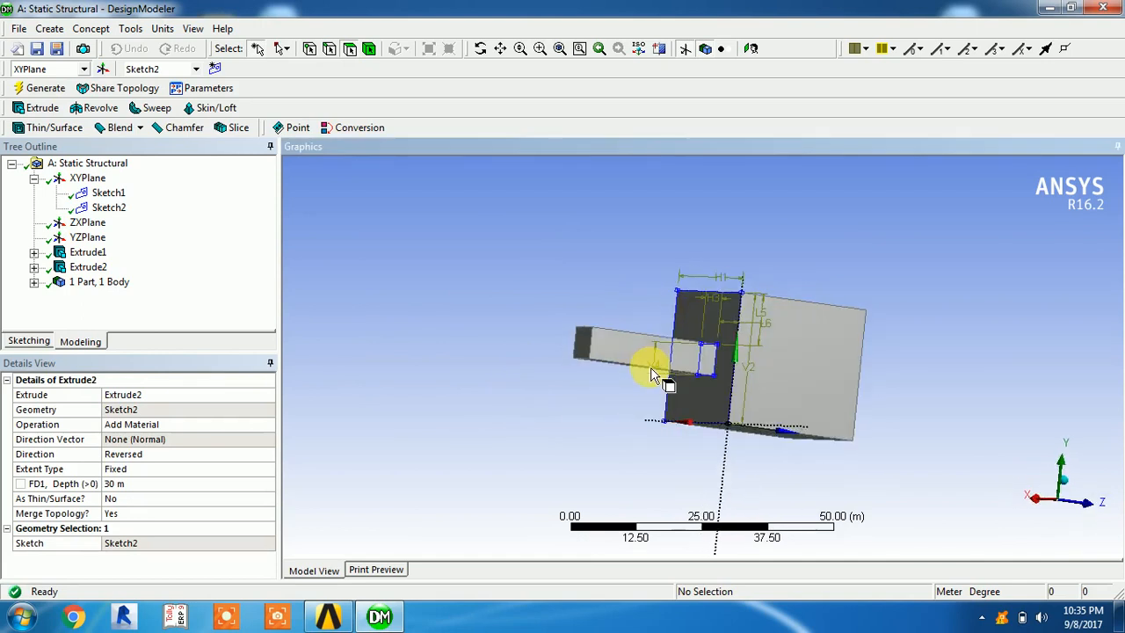
middle_click_drag(714, 356, 660, 282)
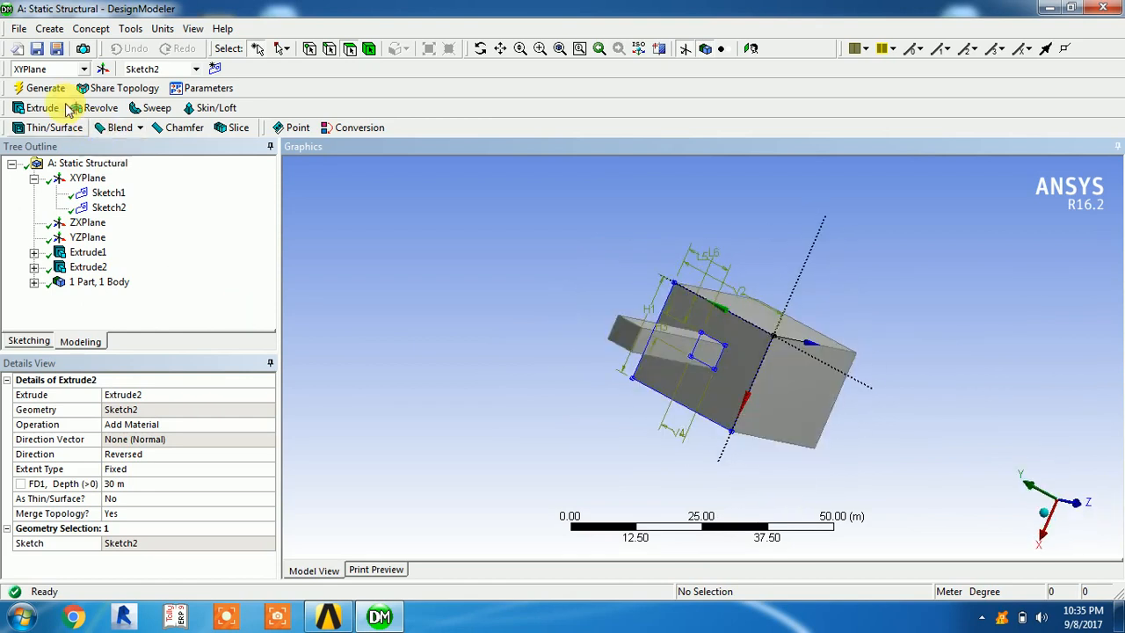
middle_click_drag(520, 347, 477, 379)
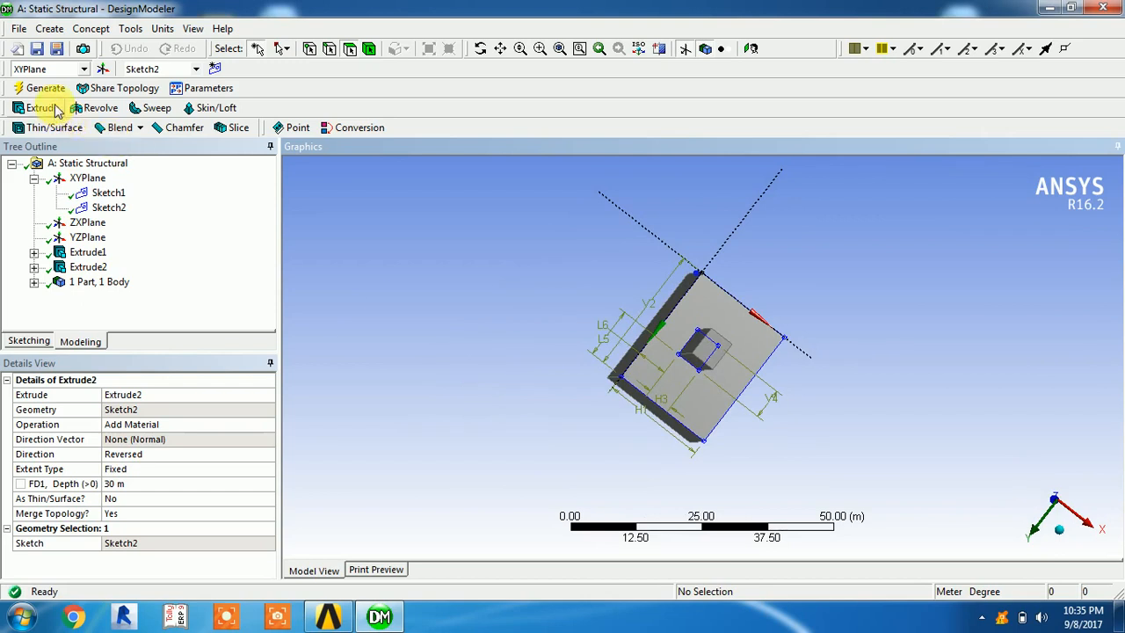
middle_click_drag(746, 377, 708, 380)
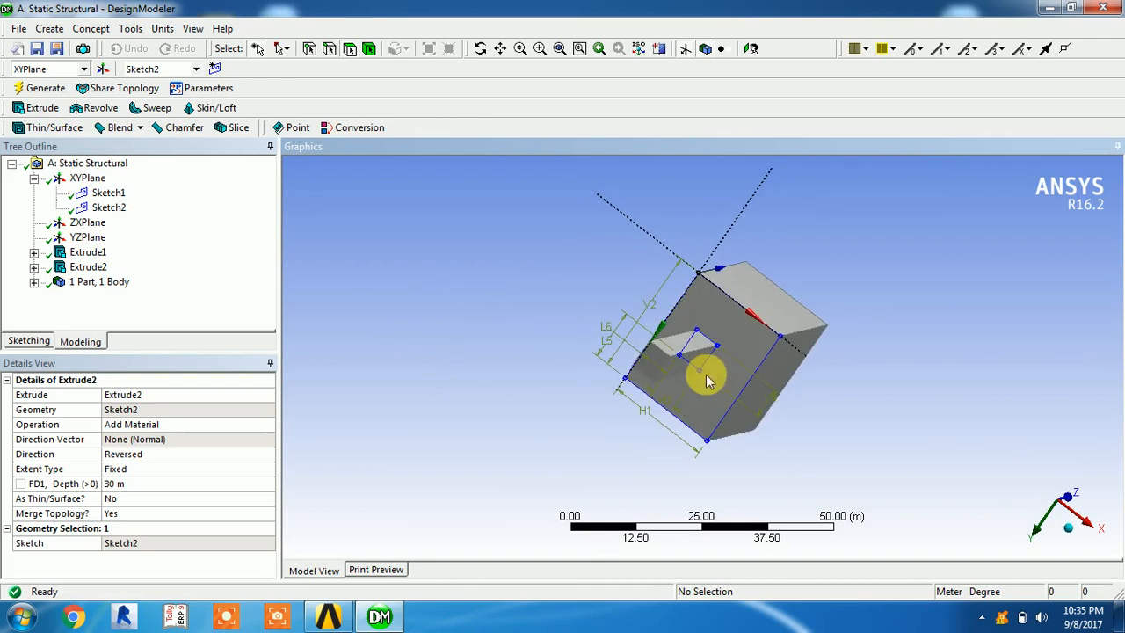